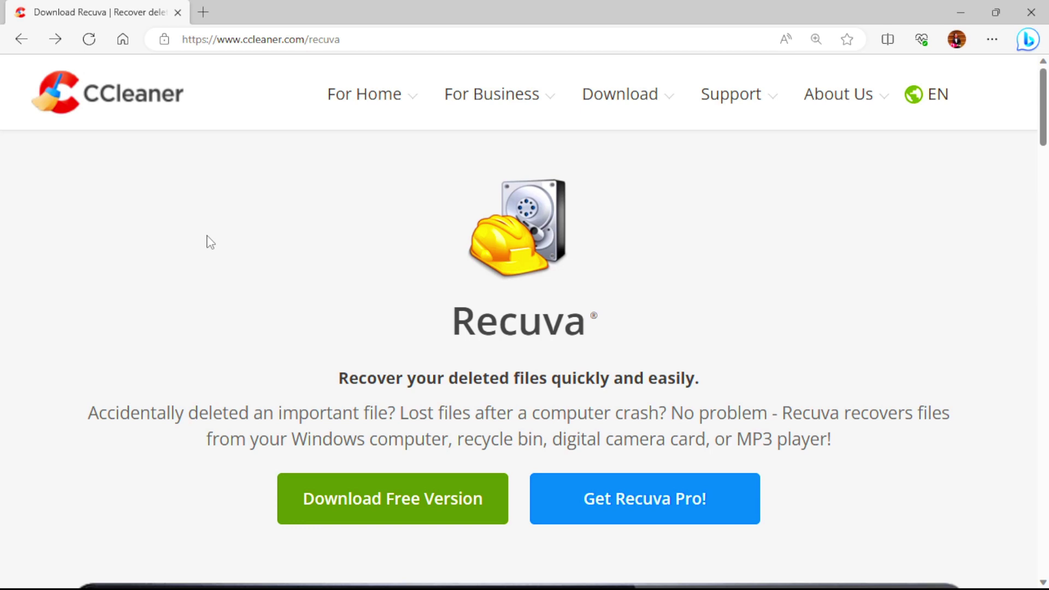
Review the Recuva page's sections on file recovery, damaged disks, deep scan for buried files and secure file deletion
{"action": "scroll", "coordinate": [210, 241], "scroll_direction": "down", "scroll_amount": 15}
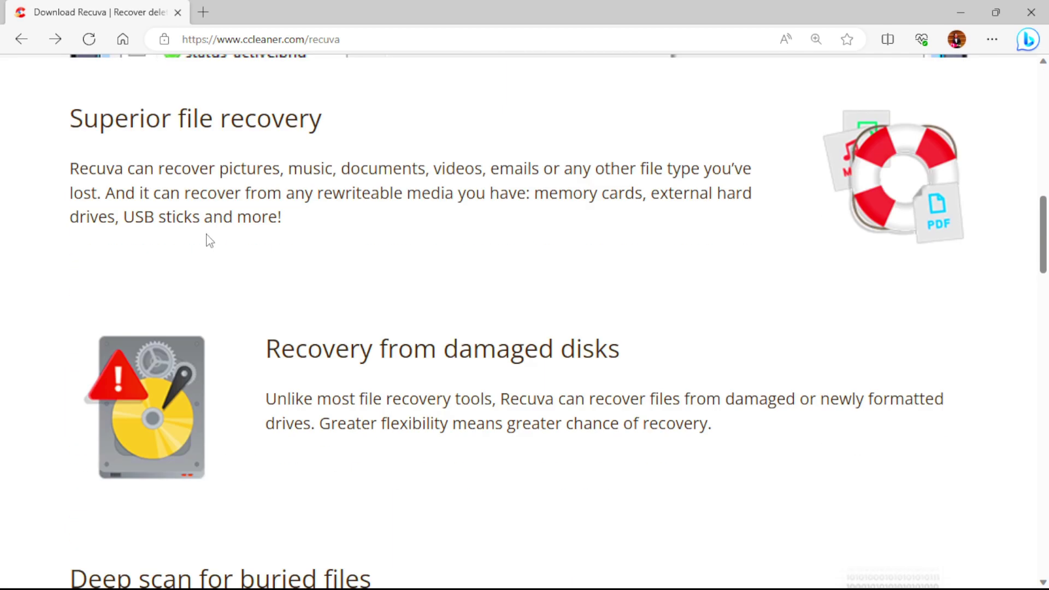
{"action": "left_click_drag", "start_coordinate": [71, 117], "coordinate": [337, 123]}
{"action": "left_click_drag", "start_coordinate": [266, 349], "coordinate": [695, 359]}
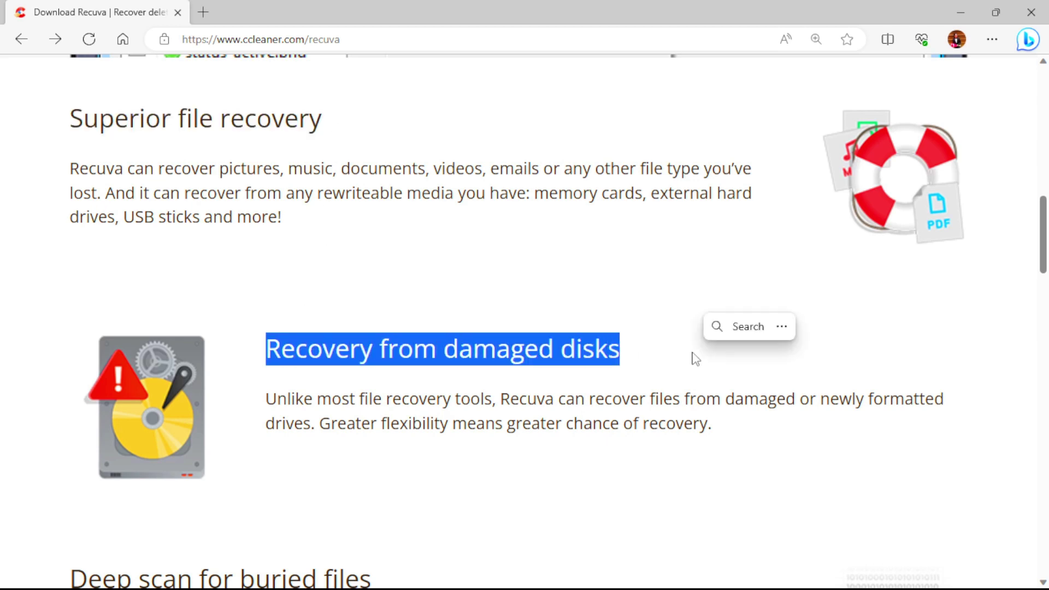
{"action": "scroll", "coordinate": [694, 355], "scroll_direction": "down", "scroll_amount": 5}
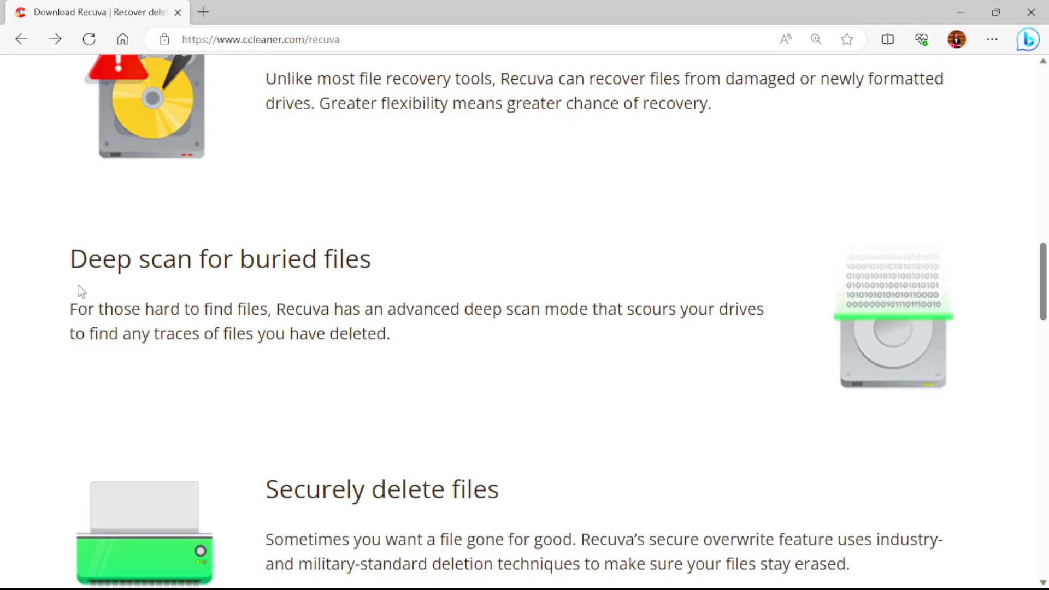
{"action": "left_click_drag", "start_coordinate": [71, 260], "coordinate": [410, 276]}
{"action": "left_click", "coordinate": [410, 276]}
{"action": "scroll", "coordinate": [410, 284], "scroll_direction": "down", "scroll_amount": 4}
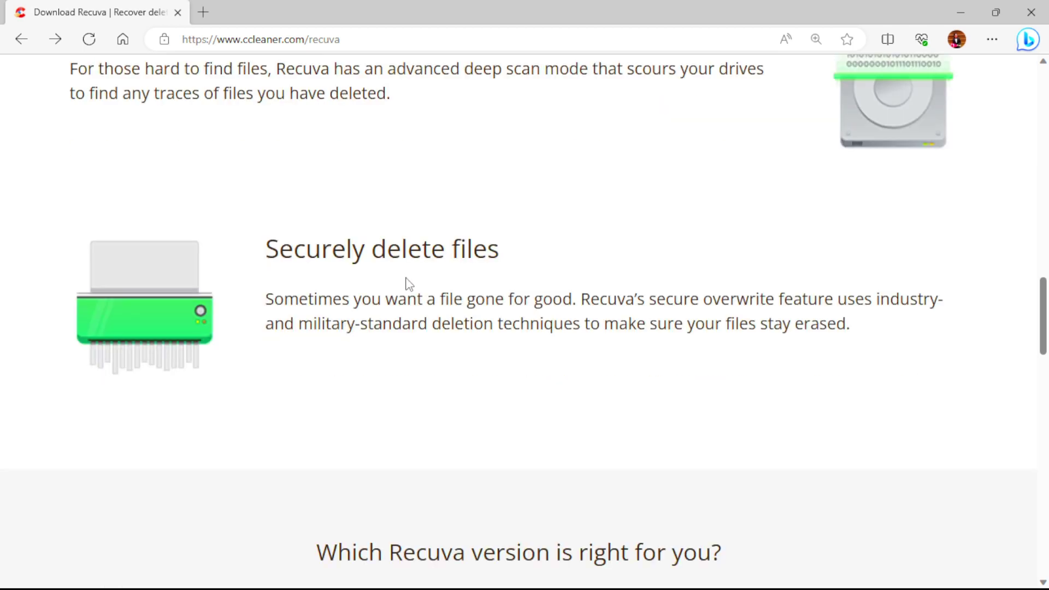
{"action": "left_click_drag", "start_coordinate": [266, 258], "coordinate": [535, 257]}
{"action": "left_click", "coordinate": [537, 261]}
Compare the features and prices of Recuva Free, Recuva Professional and CCleaner Professional Plus in the version comparison
{"action": "scroll", "coordinate": [541, 272], "scroll_direction": "down", "scroll_amount": 8}
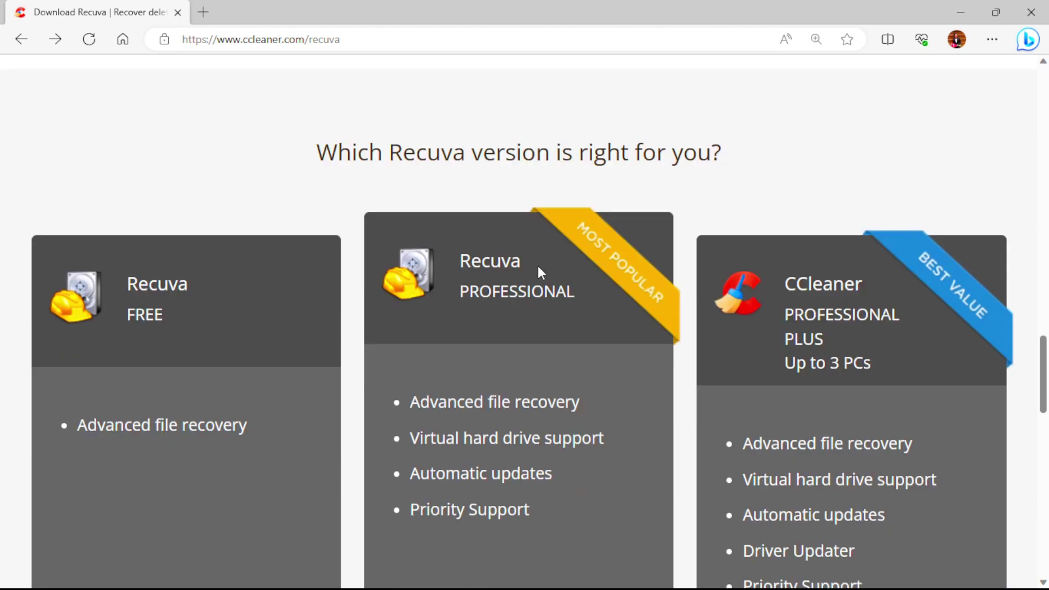
{"action": "scroll", "coordinate": [540, 272], "scroll_direction": "down", "scroll_amount": 1}
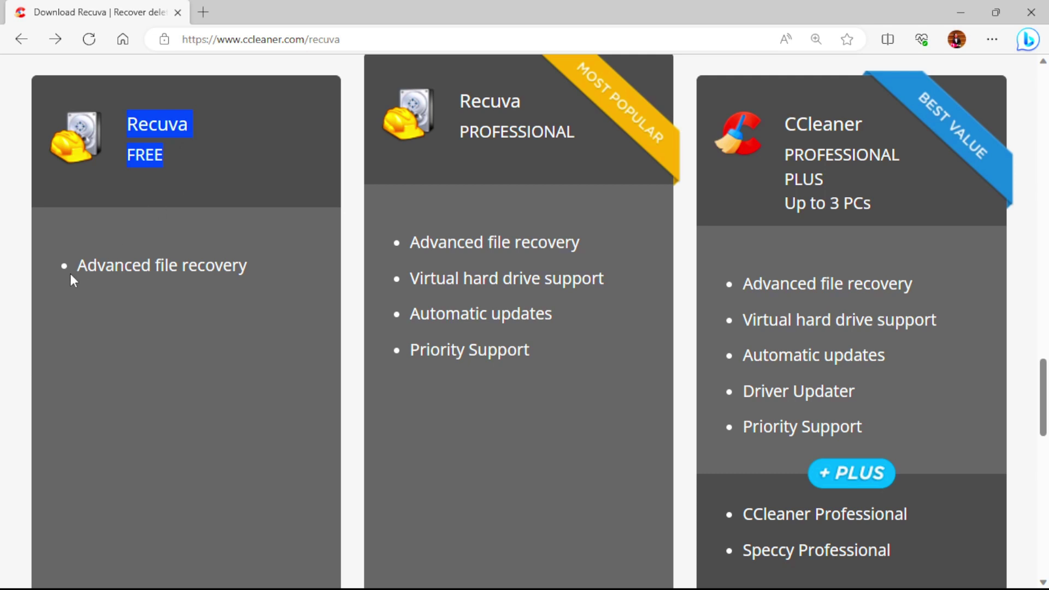
{"action": "left_click_drag", "start_coordinate": [70, 273], "coordinate": [278, 278]}
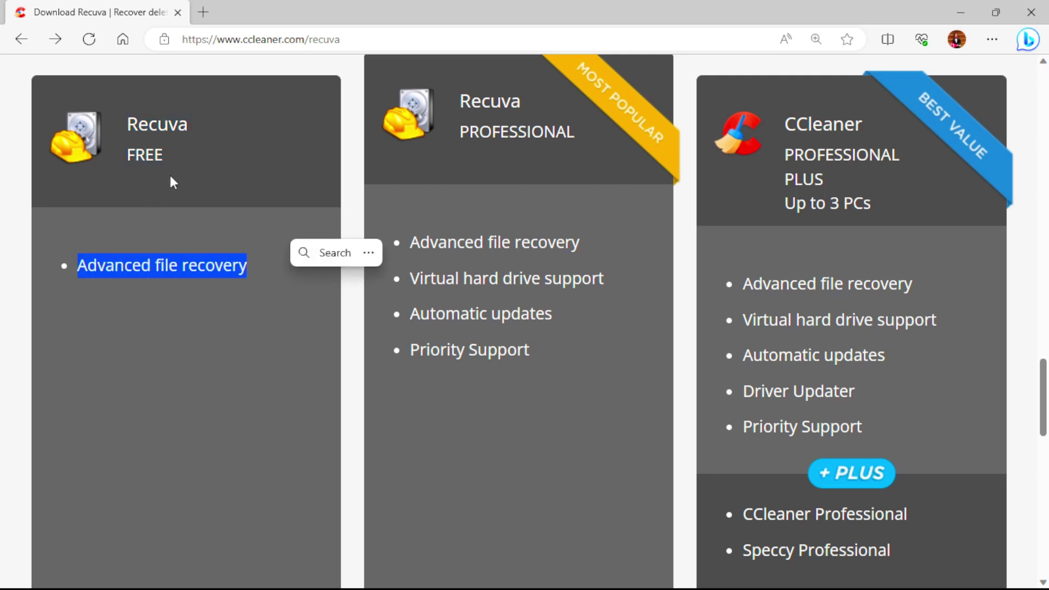
{"action": "left_click_drag", "start_coordinate": [409, 279], "coordinate": [616, 282]}
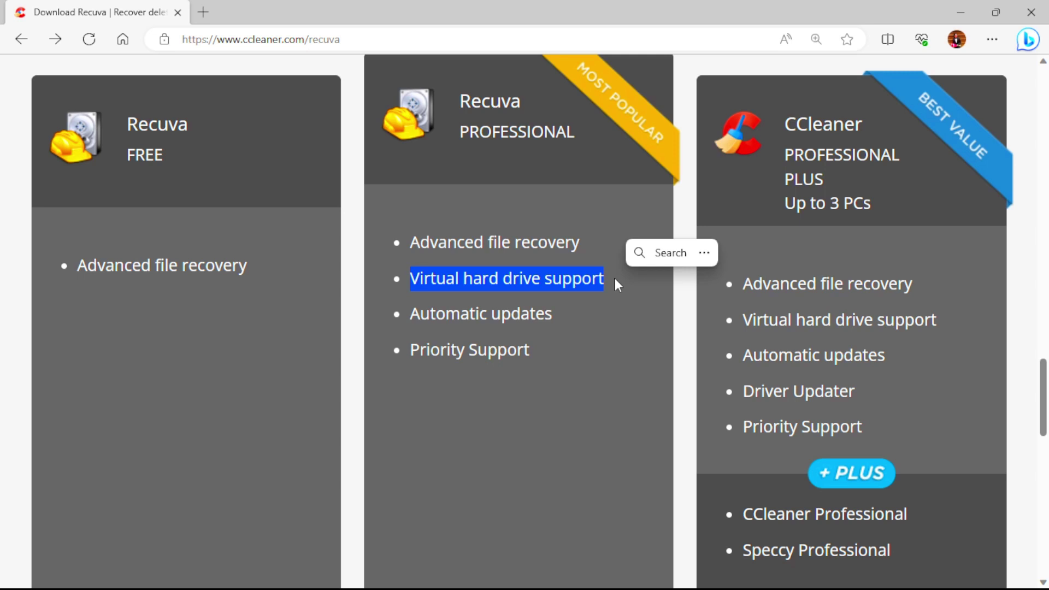
{"action": "left_click", "coordinate": [615, 279]}
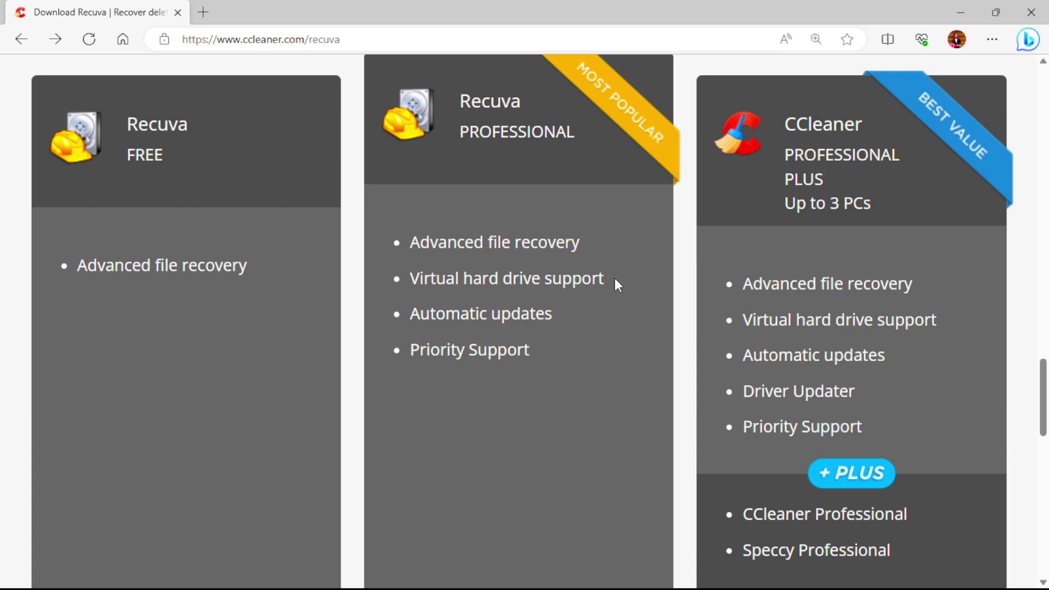
{"action": "scroll", "coordinate": [616, 279], "scroll_direction": "down", "scroll_amount": 8}
{"action": "scroll", "coordinate": [615, 282], "scroll_direction": "up", "scroll_amount": 10}
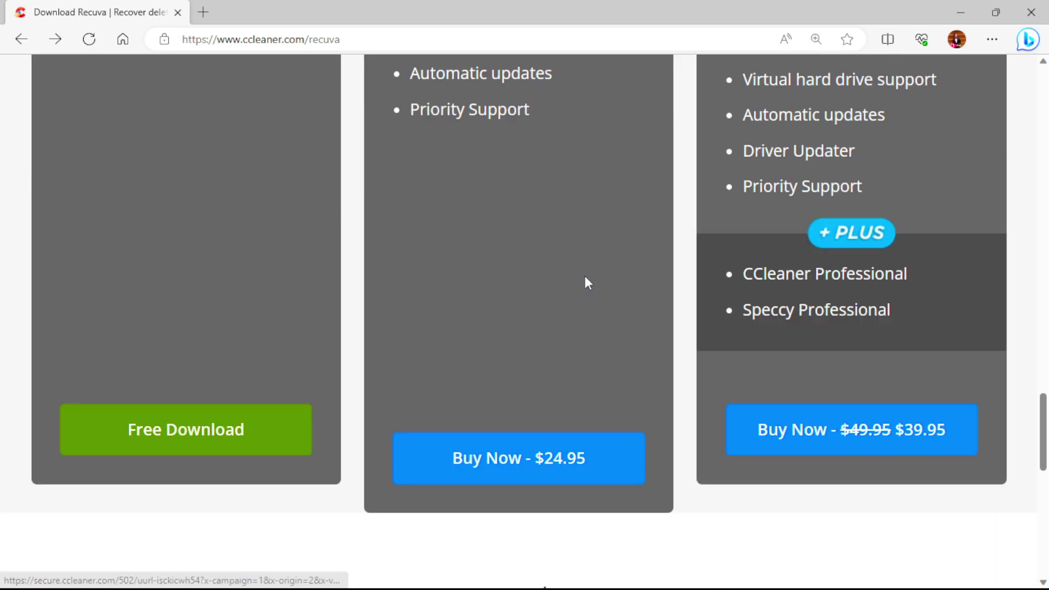
Search for the installed "recuva" program on the computer and launch it
{"action": "left_click", "coordinate": [3, 582]}
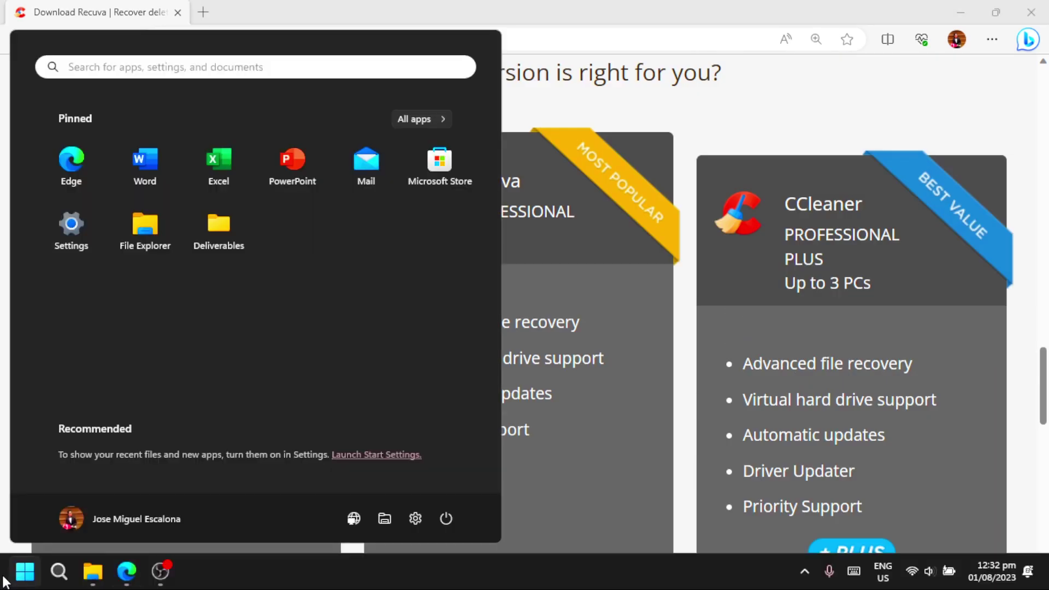
{"action": "type", "text": "recuva"}
{"action": "key", "text": "Return"}
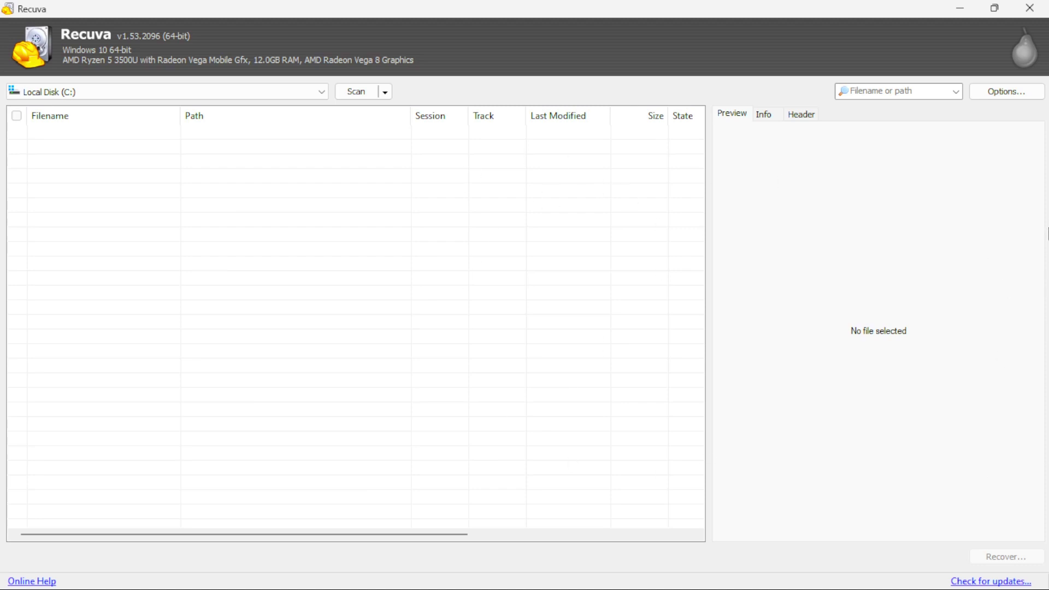
Look through Recuva's Advanced, Actions, Drives and General options
{"action": "left_click", "coordinate": [999, 96]}
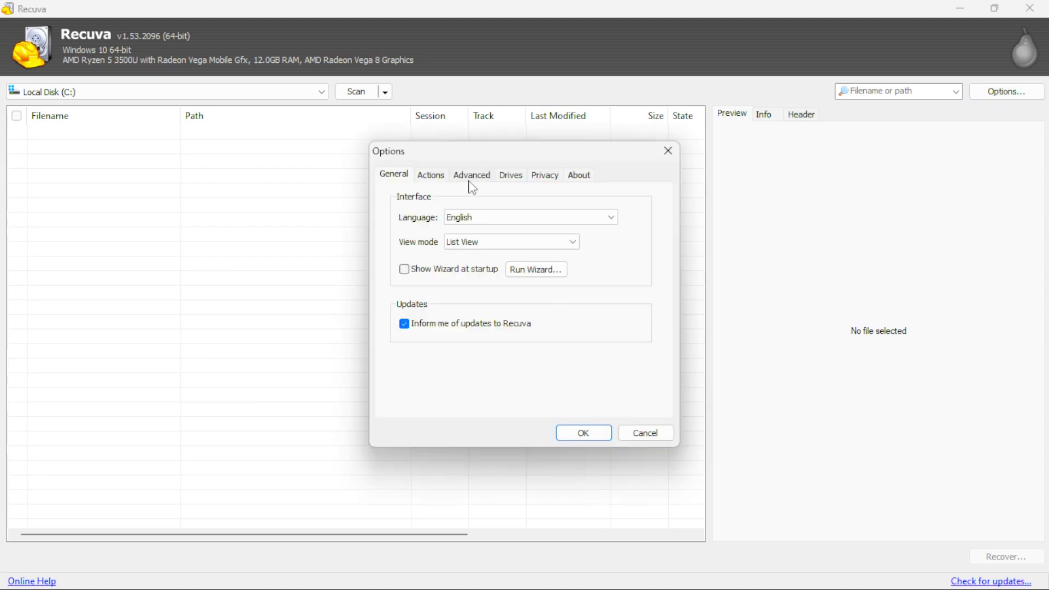
{"action": "left_click", "coordinate": [469, 180]}
{"action": "left_click", "coordinate": [444, 179]}
{"action": "left_click", "coordinate": [522, 176]}
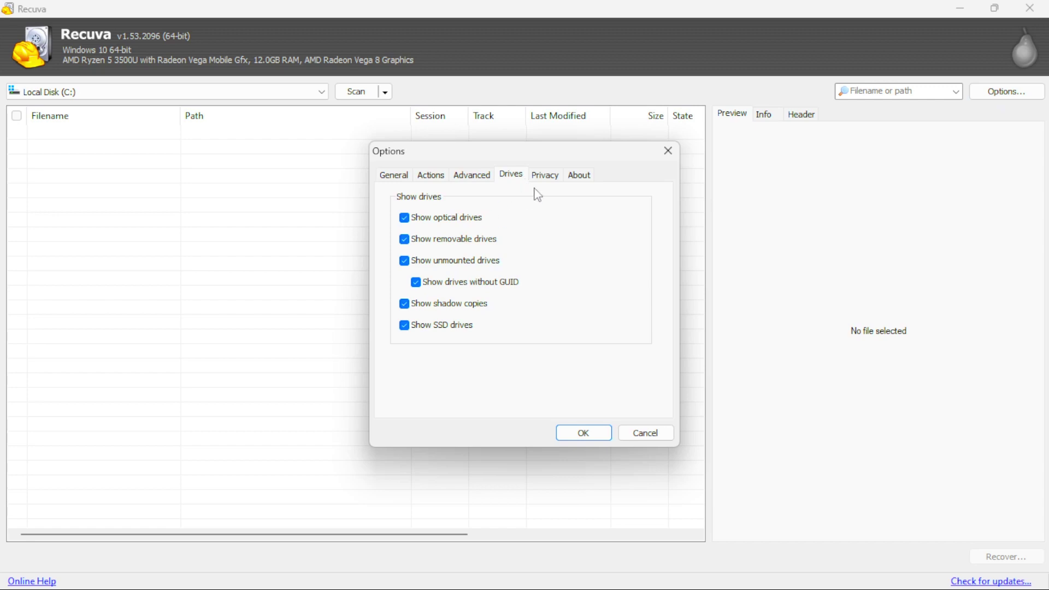
{"action": "left_click", "coordinate": [405, 176]}
Walk through the Recuva Wizard with All Files and the "I'm not sure" location up to the deep scan page, and cancel it
{"action": "left_click", "coordinate": [514, 273]}
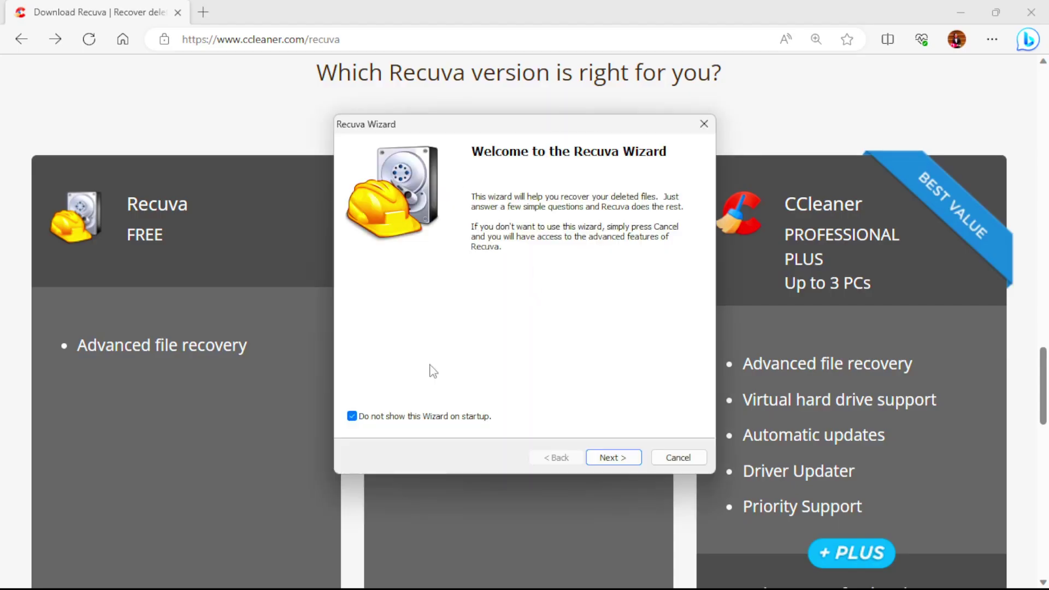
{"action": "left_click", "coordinate": [609, 458]}
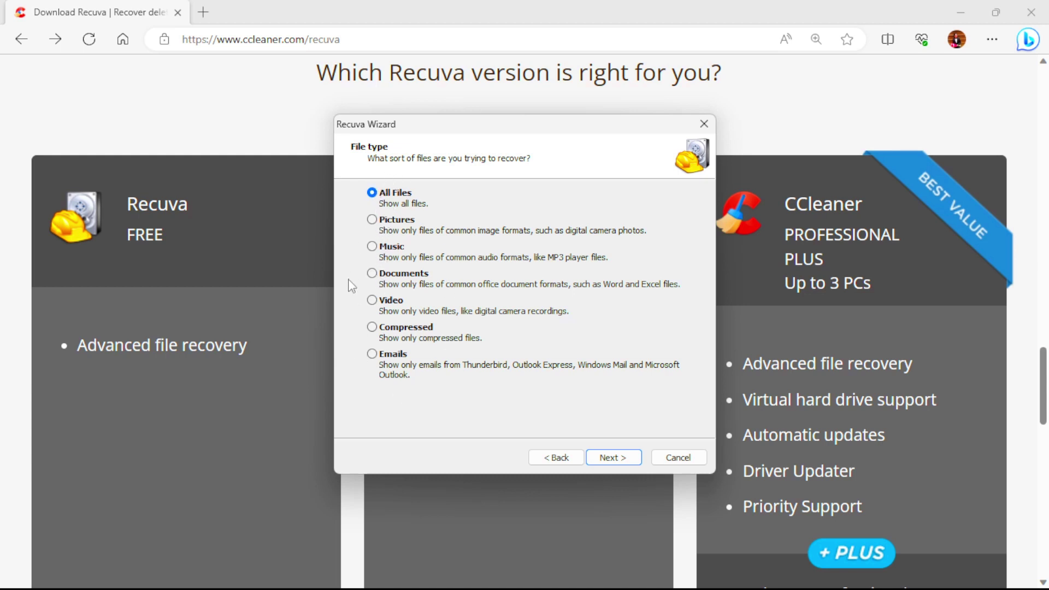
{"action": "left_click", "coordinate": [613, 455]}
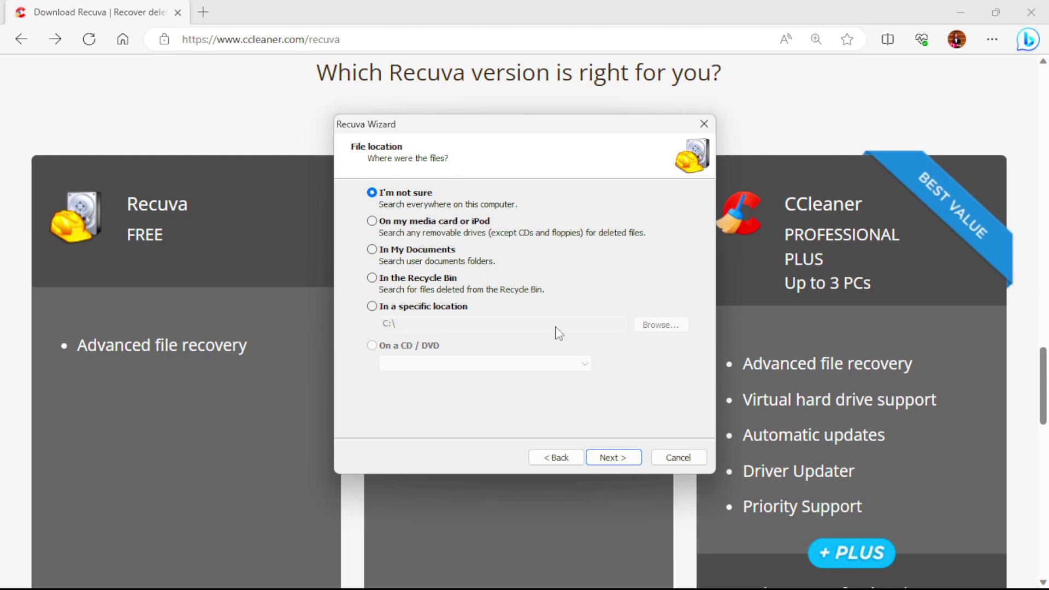
{"action": "left_click", "coordinate": [615, 459]}
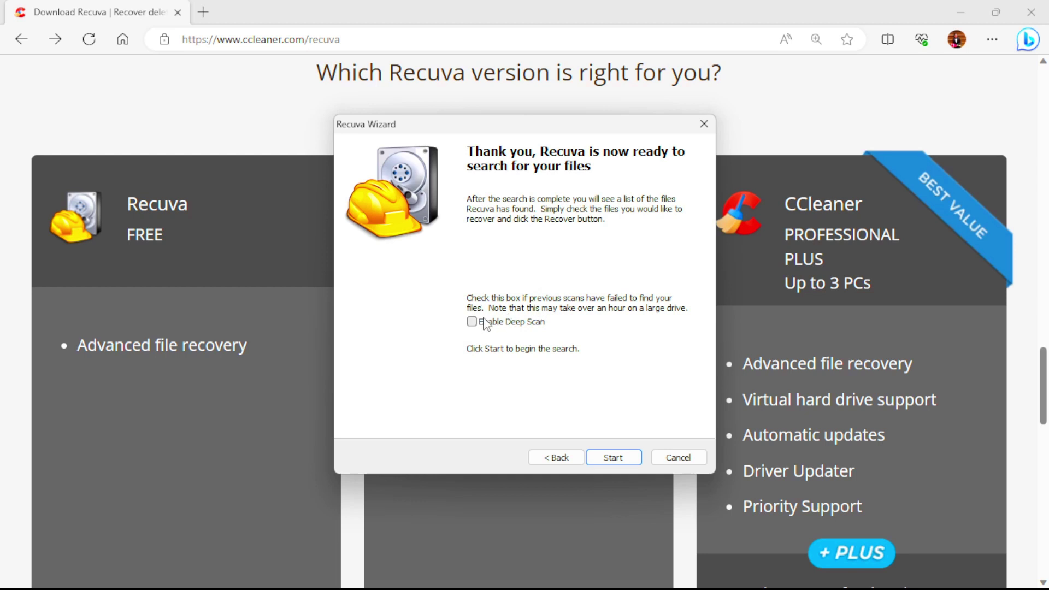
{"action": "left_click", "coordinate": [563, 460]}
{"action": "left_click", "coordinate": [563, 458]}
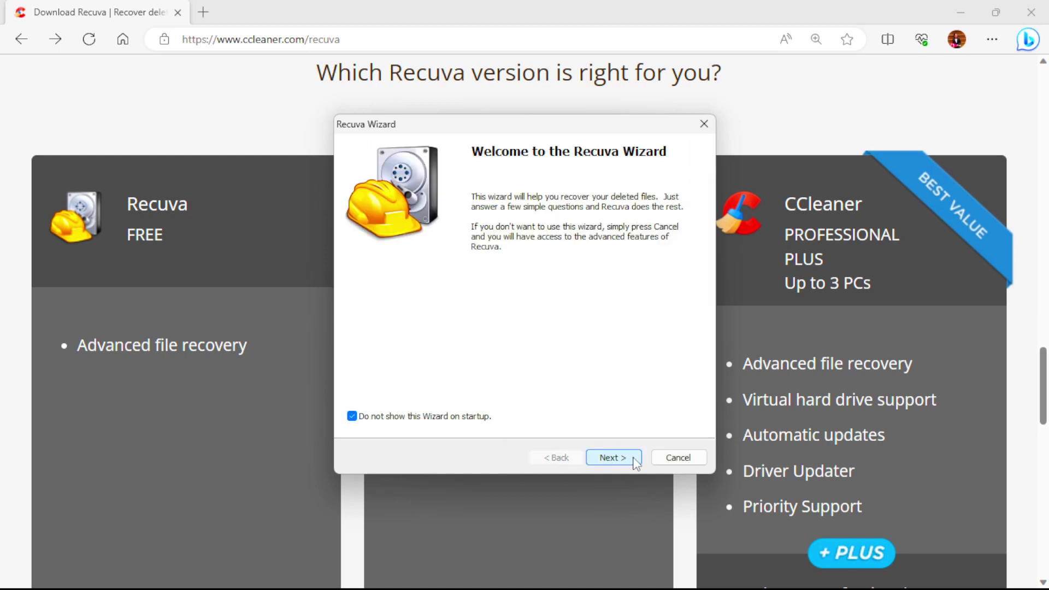
{"action": "left_click", "coordinate": [668, 458]}
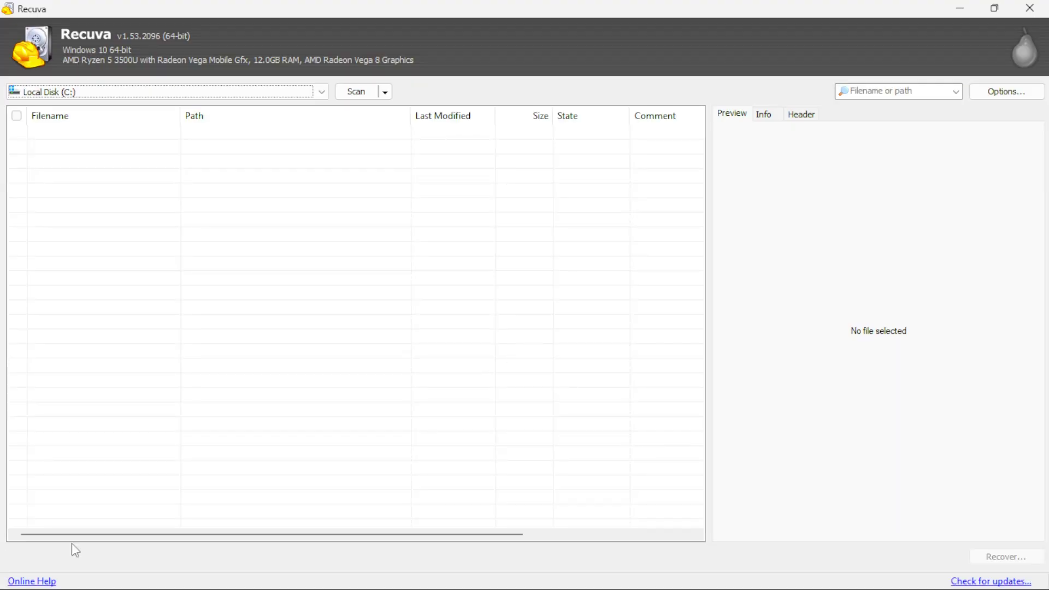
Switch to File Explorer and copy the Suzume no Tojimari and YOASOBI videos from Documents to the E: drive
{"action": "left_click", "coordinate": [94, 571]}
{"action": "left_click", "coordinate": [88, 475]}
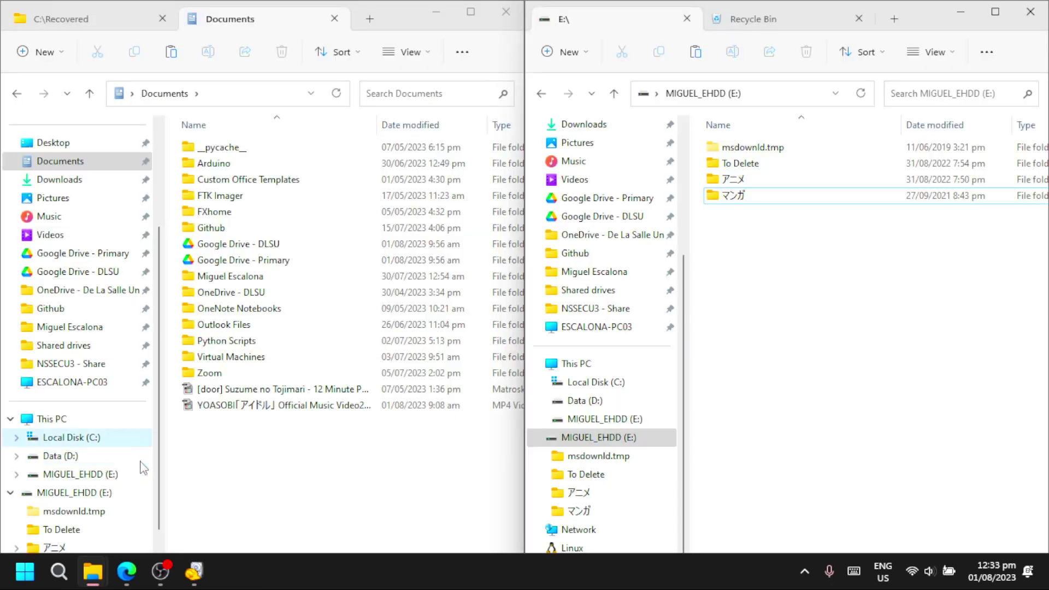
{"action": "left_click", "coordinate": [272, 438]}
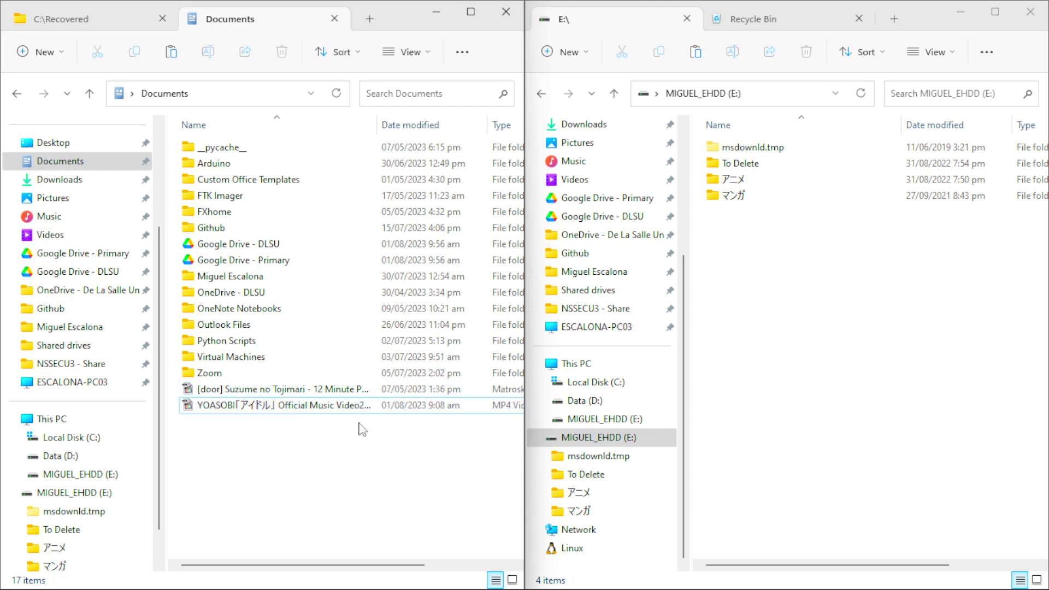
{"action": "left_click_drag", "start_coordinate": [361, 430], "coordinate": [841, 370]}
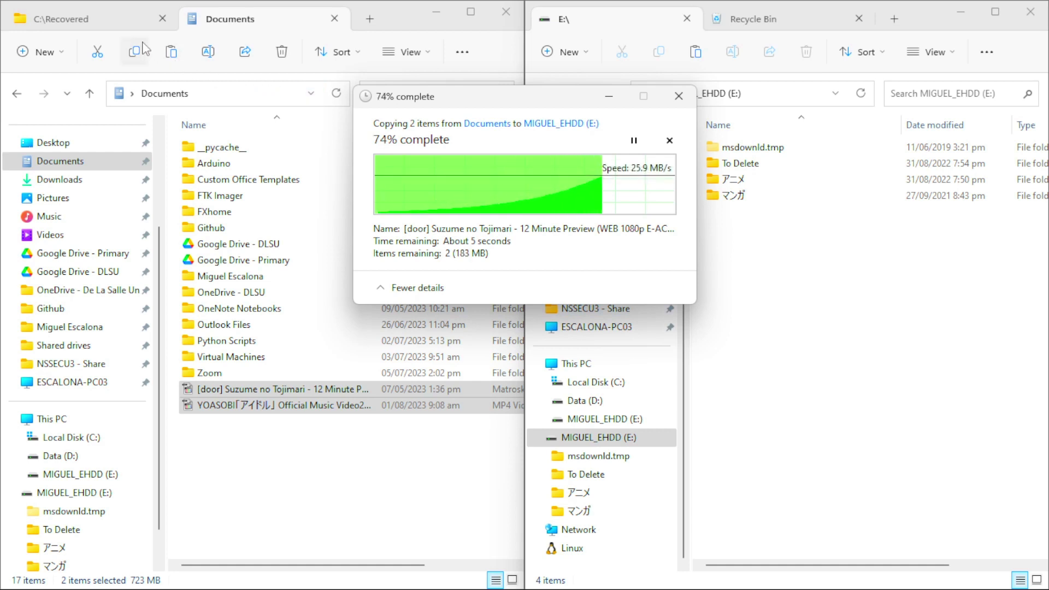
Delete the $RPD7V0Y.mp4 video from the C:\Recovered folder
{"action": "left_click", "coordinate": [140, 24]}
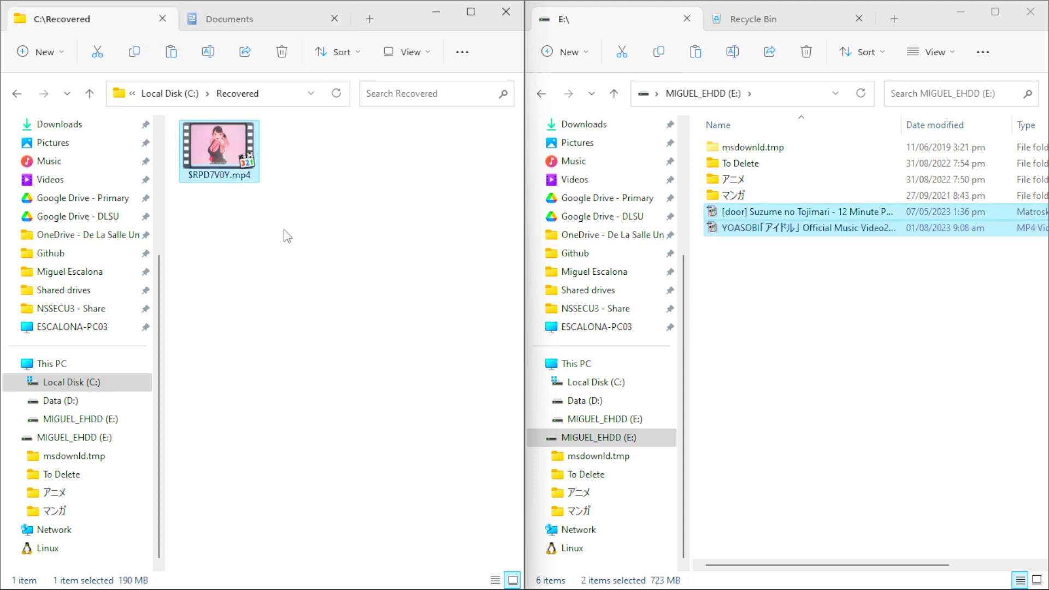
{"action": "key", "text": "Delete"}
{"action": "key", "text": "Return"}
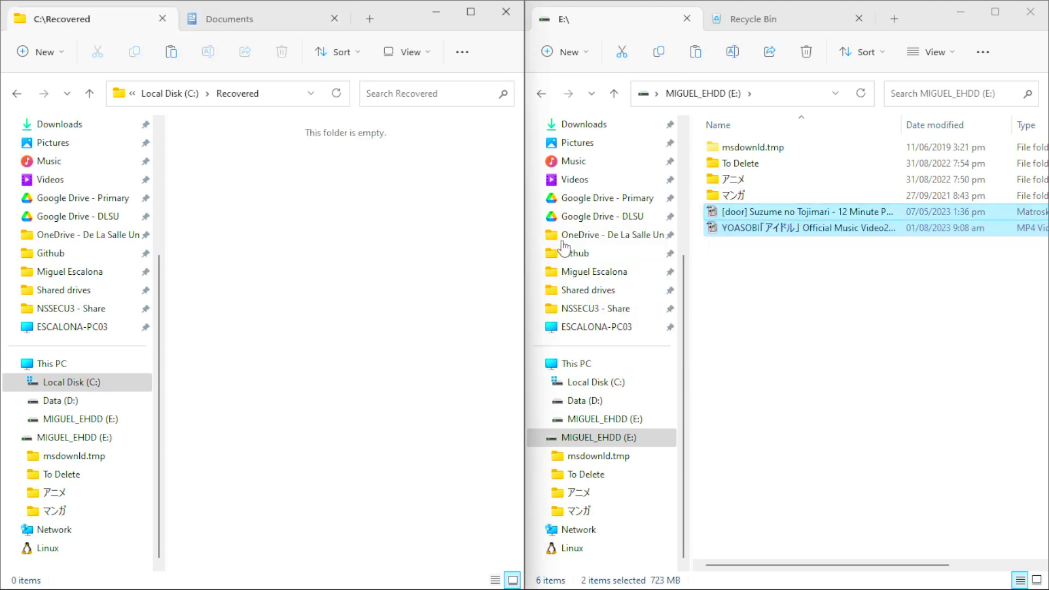
{"action": "left_click", "coordinate": [812, 301]}
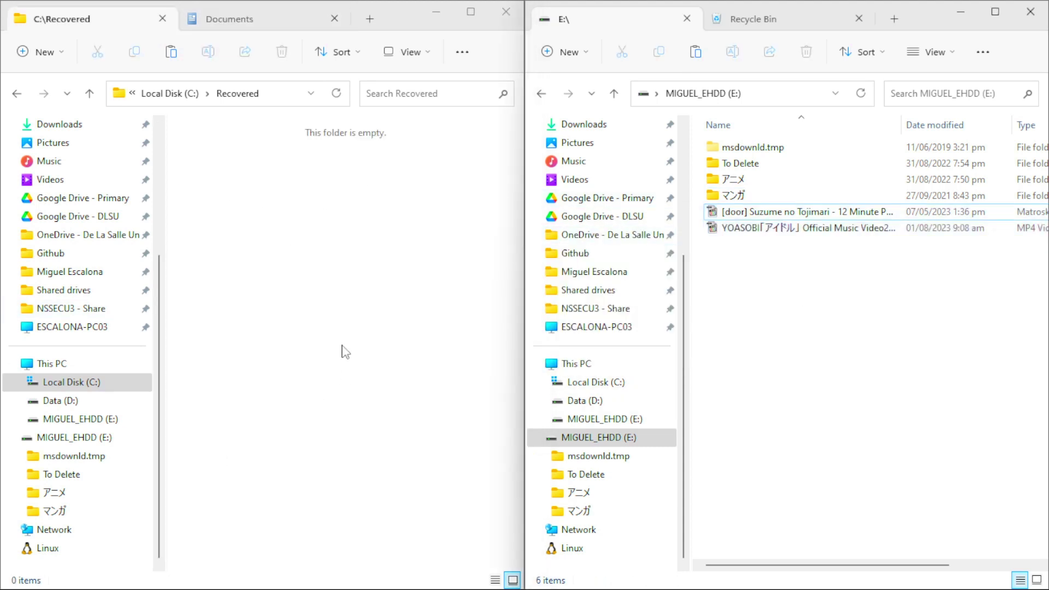
{"action": "mouse_move", "coordinate": [192, 562]}
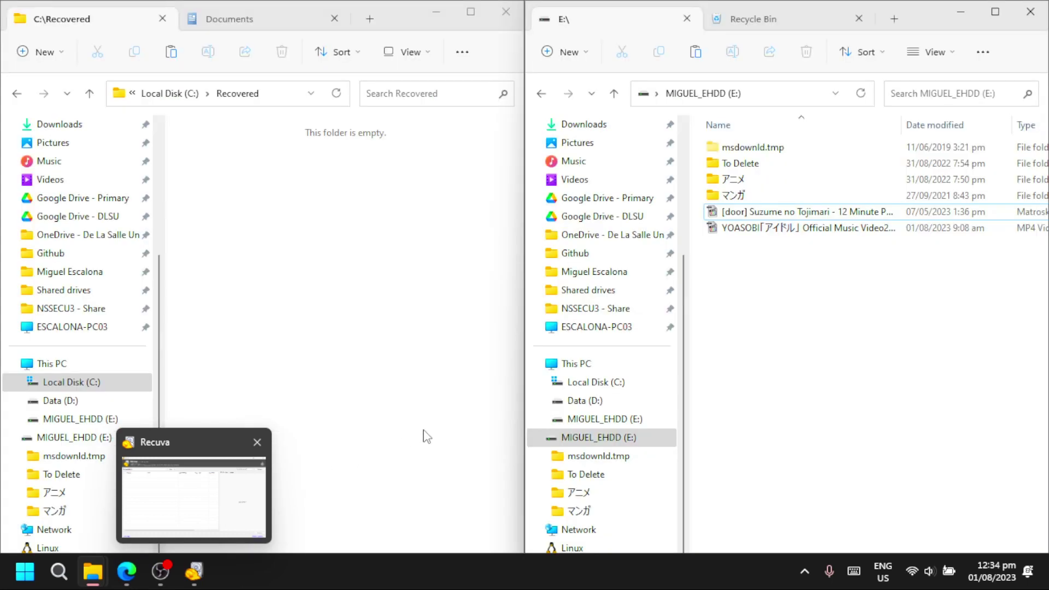
{"action": "left_click", "coordinate": [800, 234]}
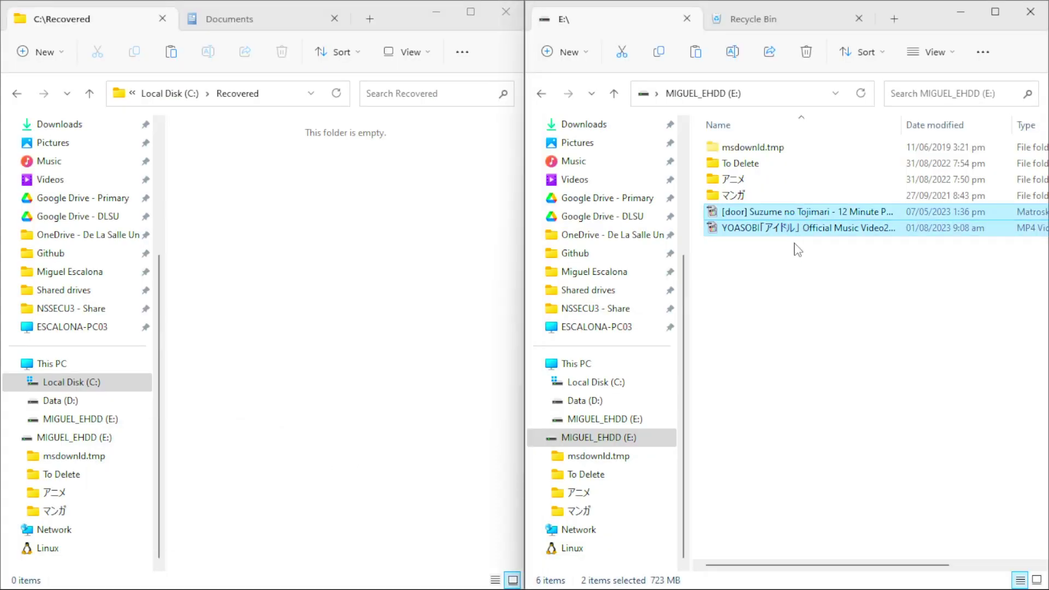
{"action": "key", "text": "Delete"}
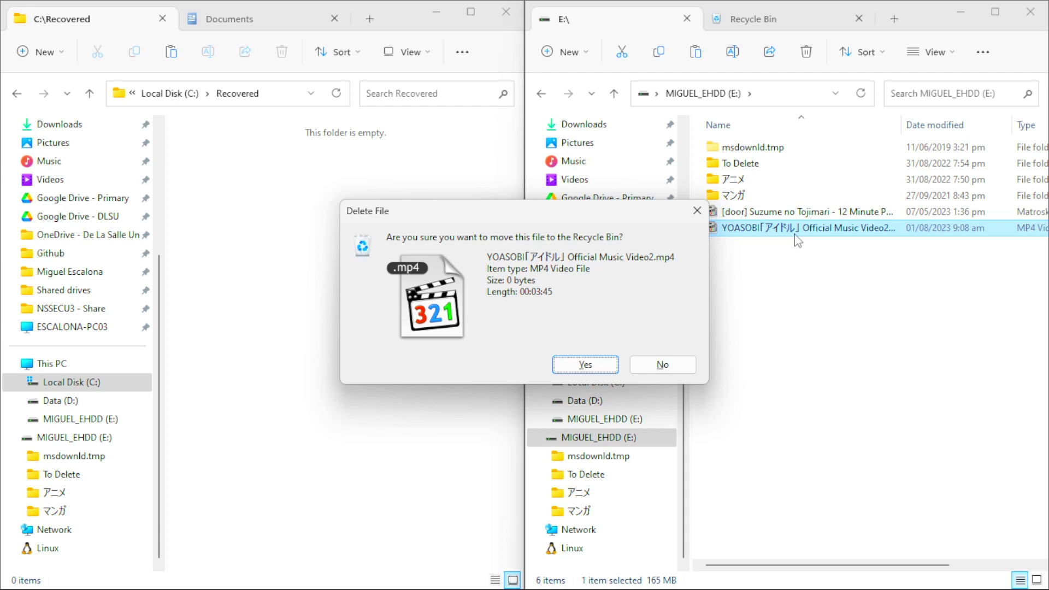
{"action": "left_click", "coordinate": [667, 368]}
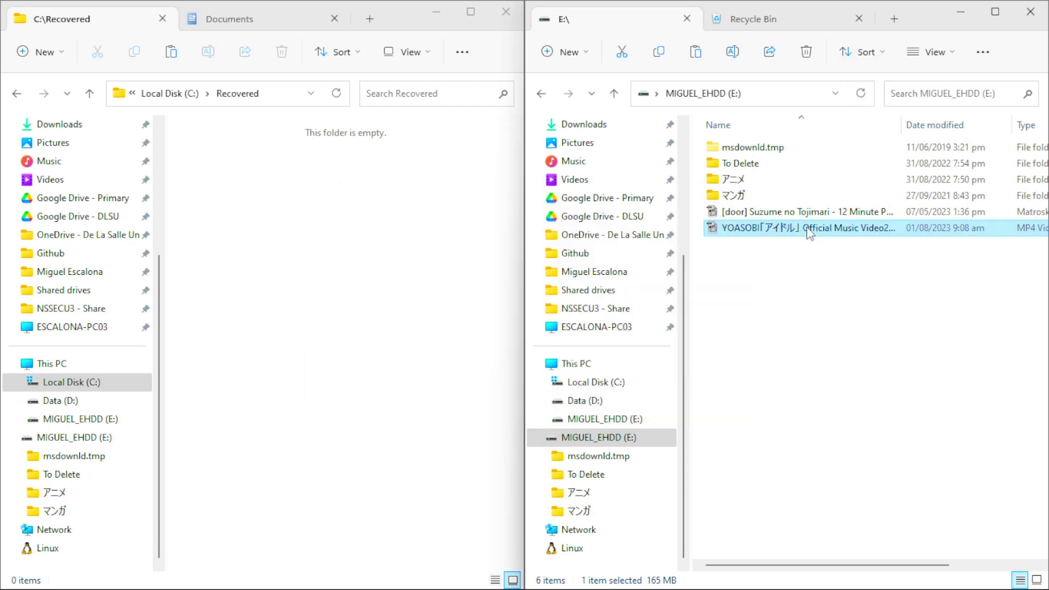
{"action": "key", "text": "F2"}
{"action": "key", "text": "BackSpace"}
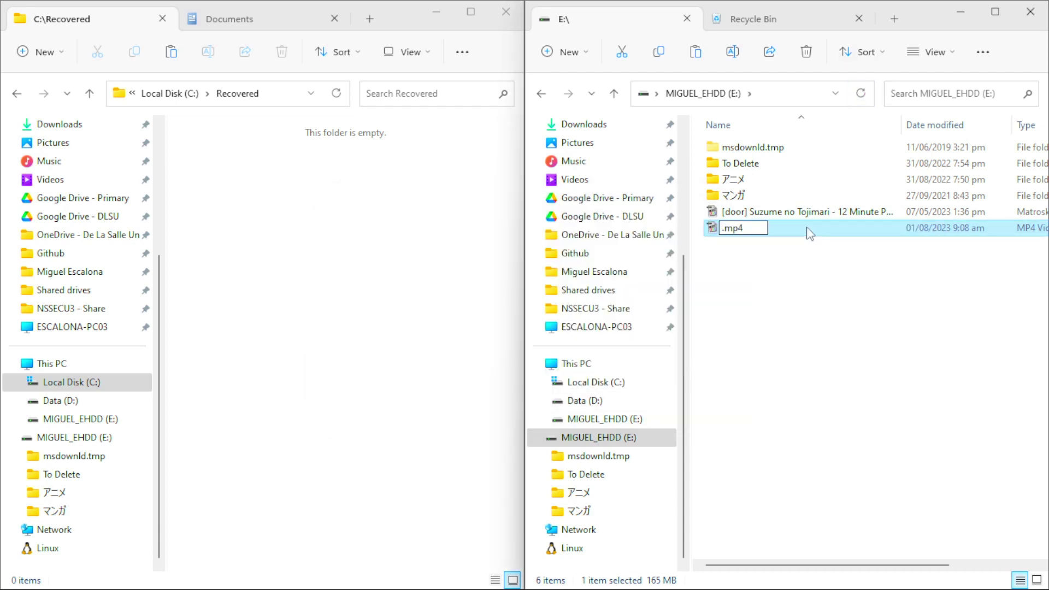
{"action": "key", "text": "Escape"}
On the E: drive, move the YOASOBI video to the Recycle Bin and permanently delete the Suzume no Tojimari video
{"action": "key", "text": "Delete"}
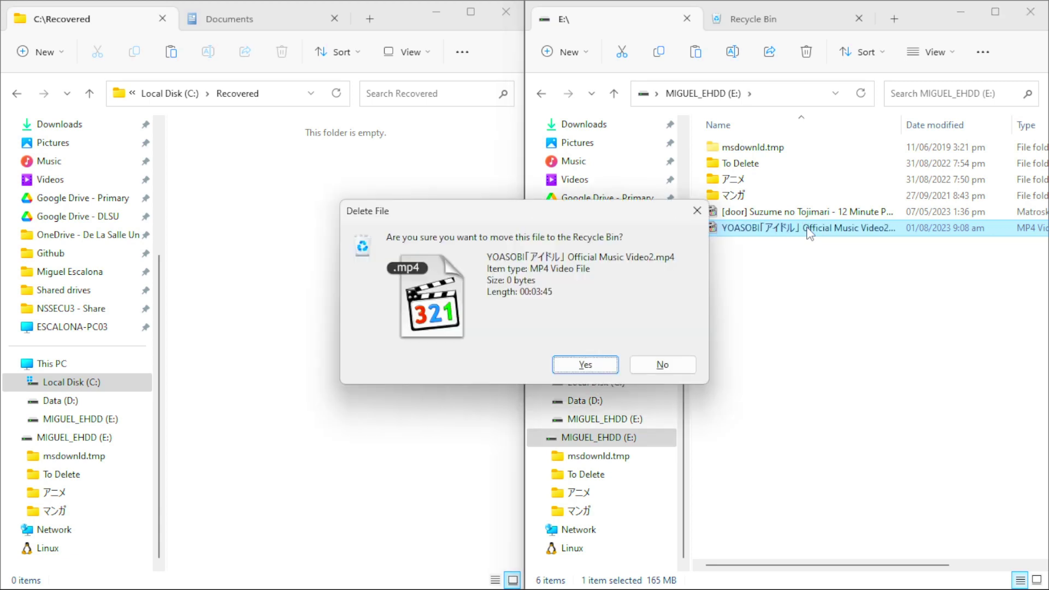
{"action": "key", "text": "Return"}
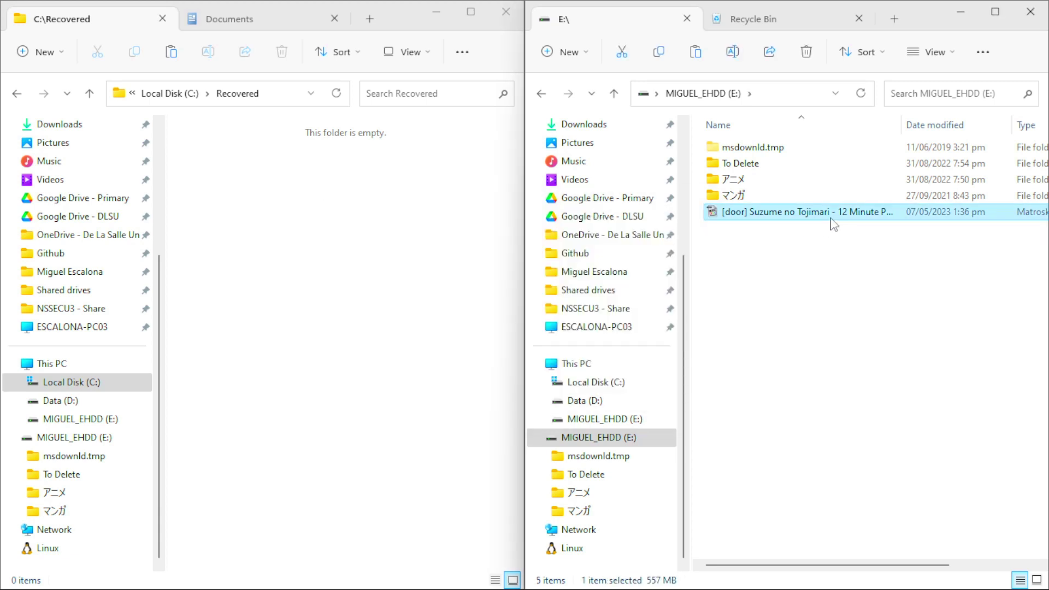
{"action": "key", "text": "Delete"}
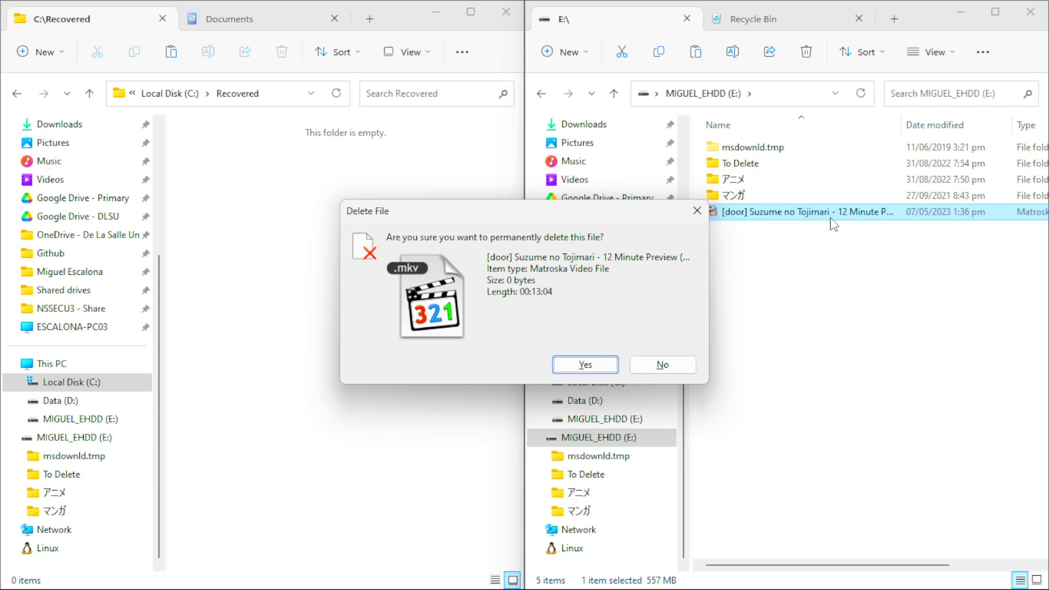
{"action": "key", "text": "Return"}
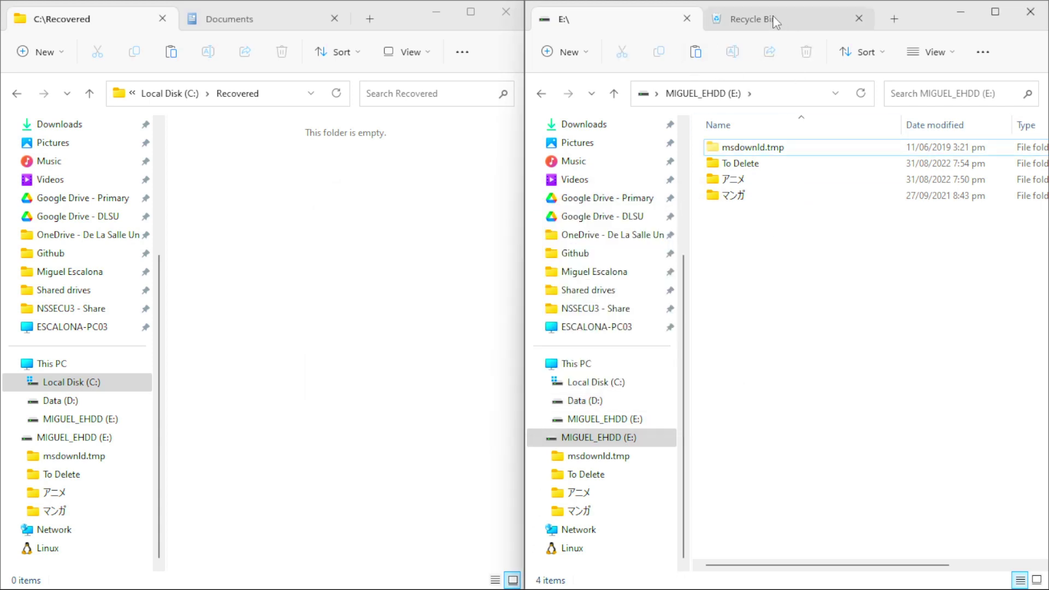
Permanently delete the YOASOBI Official Music Video2.mp4 file from the Recycle Bin
{"action": "left_click", "coordinate": [772, 16]}
{"action": "scroll", "coordinate": [839, 211], "scroll_direction": "down", "scroll_amount": 2}
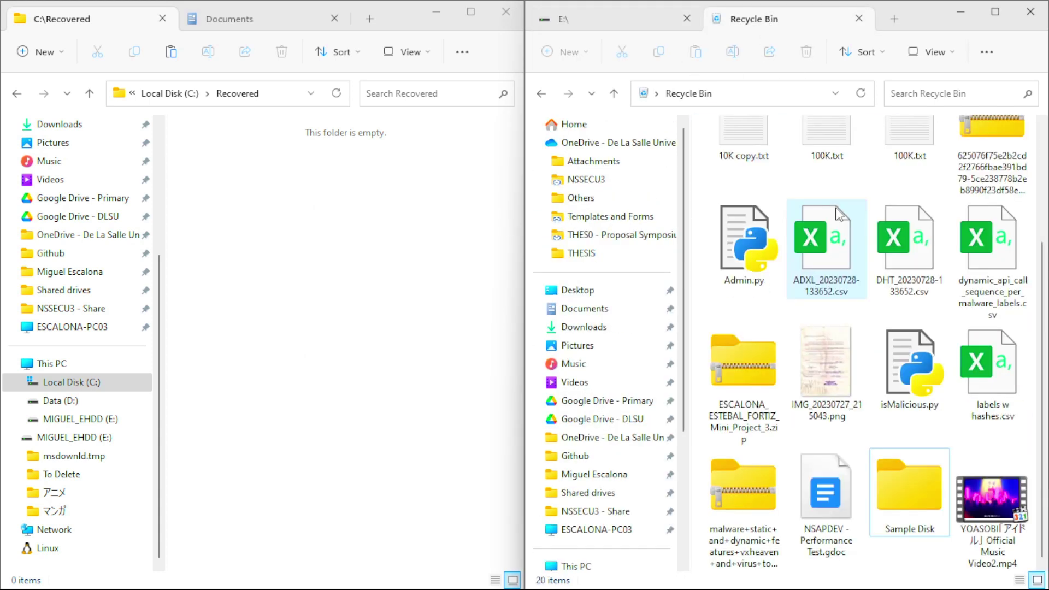
{"action": "left_click", "coordinate": [982, 507]}
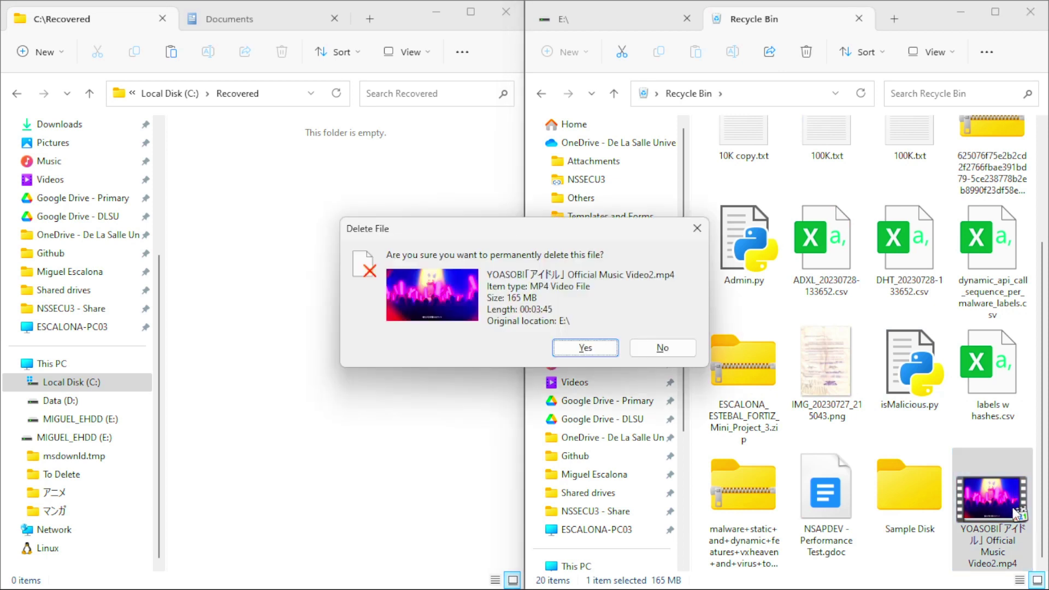
{"action": "key", "text": "Return"}
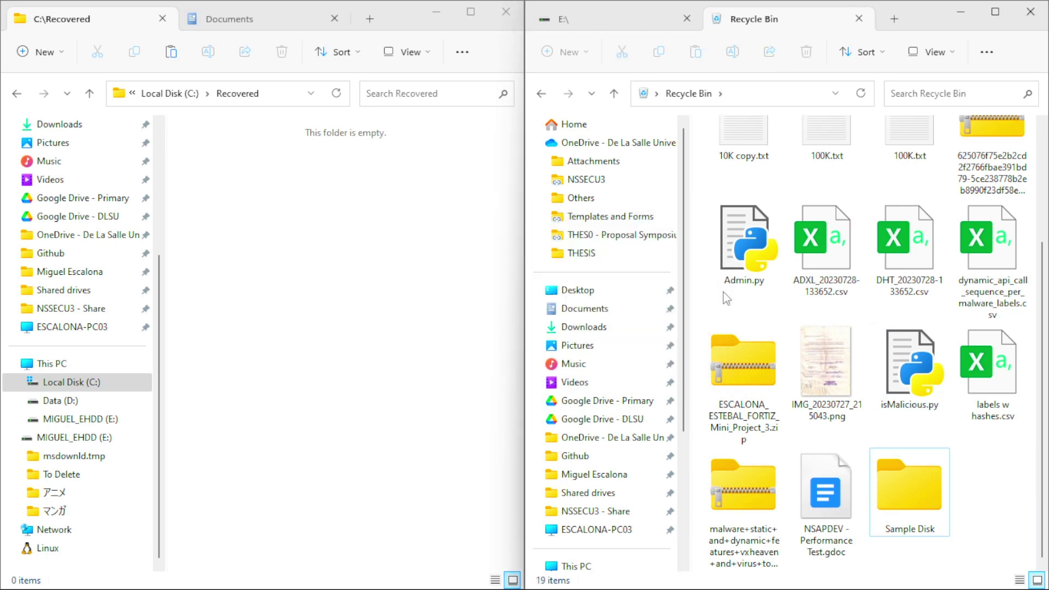
Switch to Recuva and scan the MIGUEL_EHDD (E:) drive for deleted files
{"action": "left_click", "coordinate": [189, 573]}
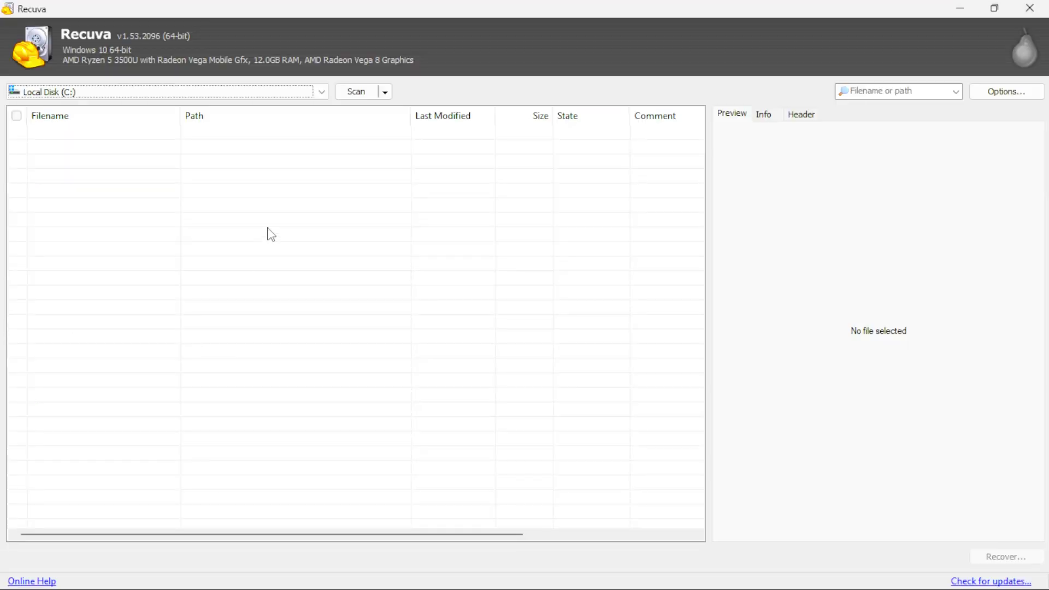
{"action": "left_click", "coordinate": [290, 97]}
{"action": "left_click", "coordinate": [240, 149]}
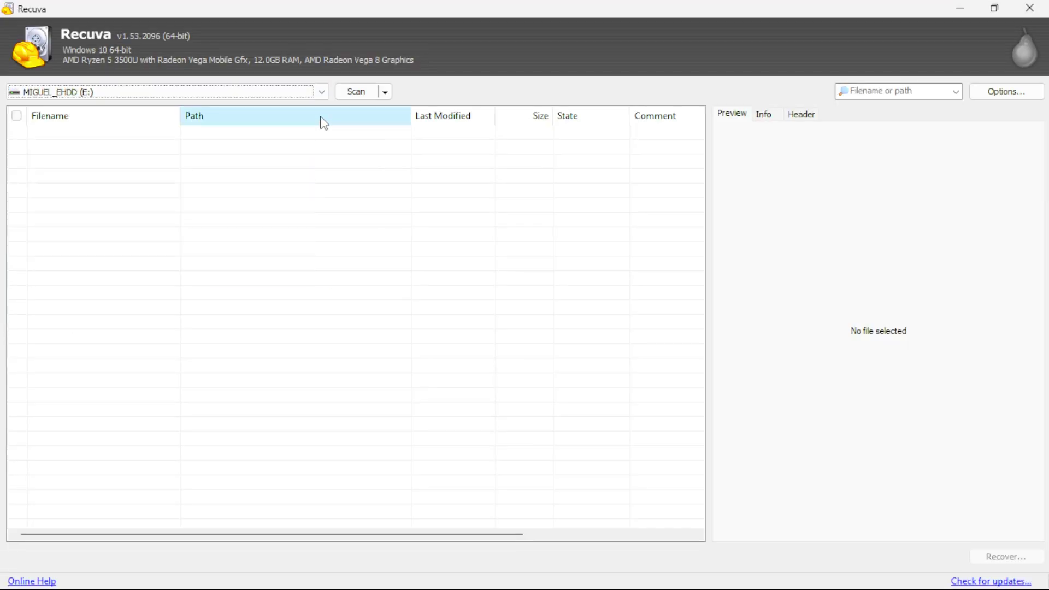
{"action": "left_click", "coordinate": [356, 97]}
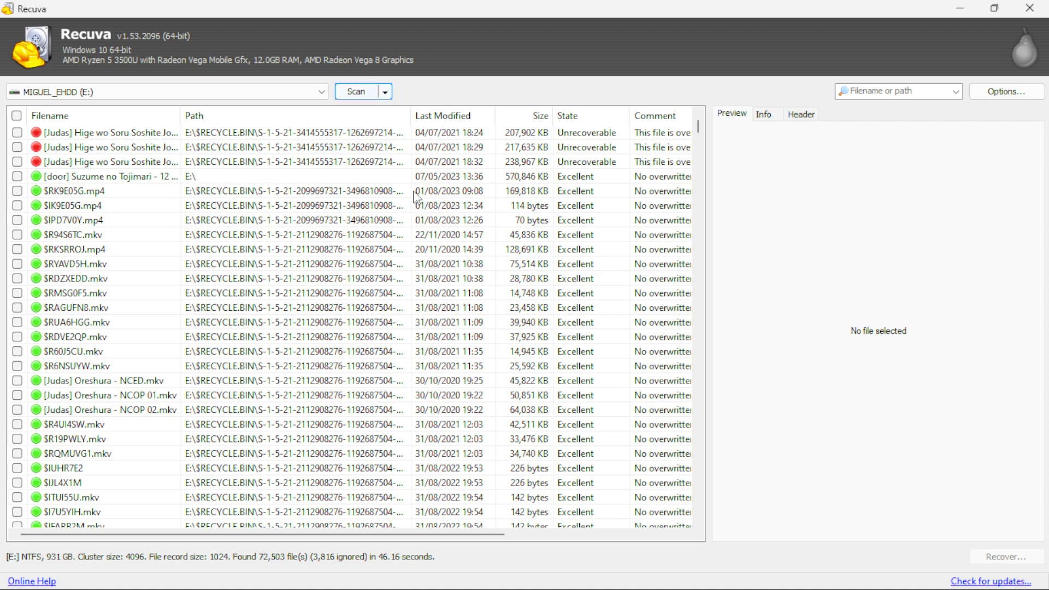
Examine the header bytes of the deleted $RK9E05G.mp4 and Suzume no Tojimari files in the scan results
{"action": "left_click", "coordinate": [145, 176]}
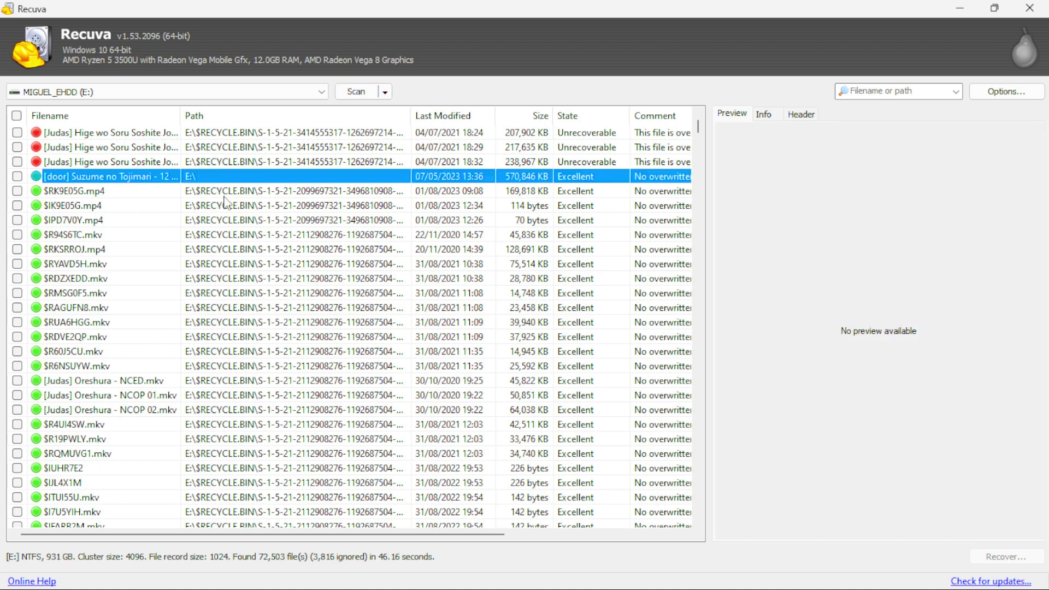
{"action": "left_click", "coordinate": [225, 197]}
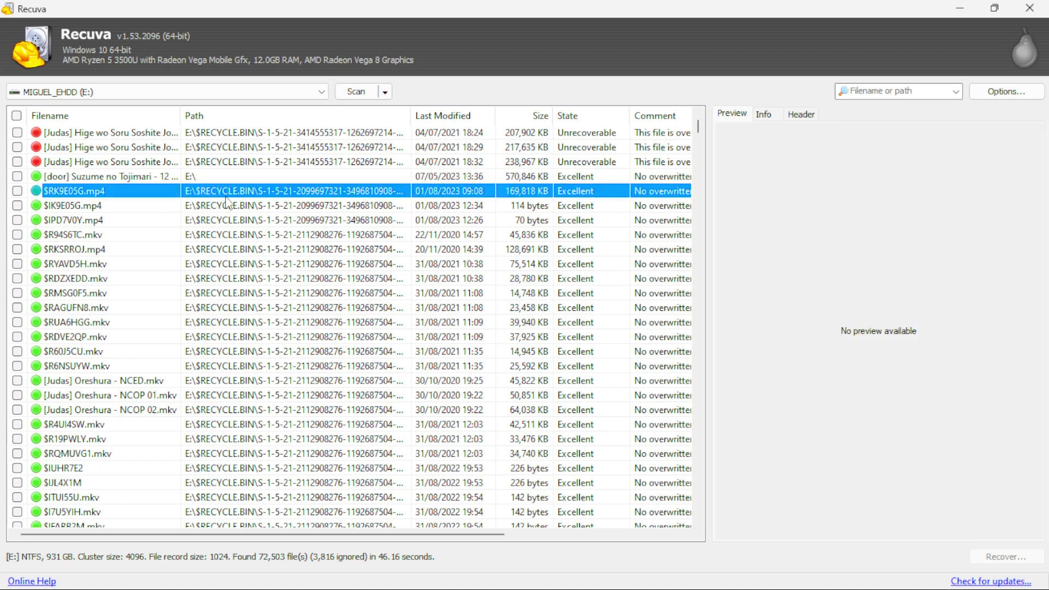
{"action": "left_click", "coordinate": [812, 116]}
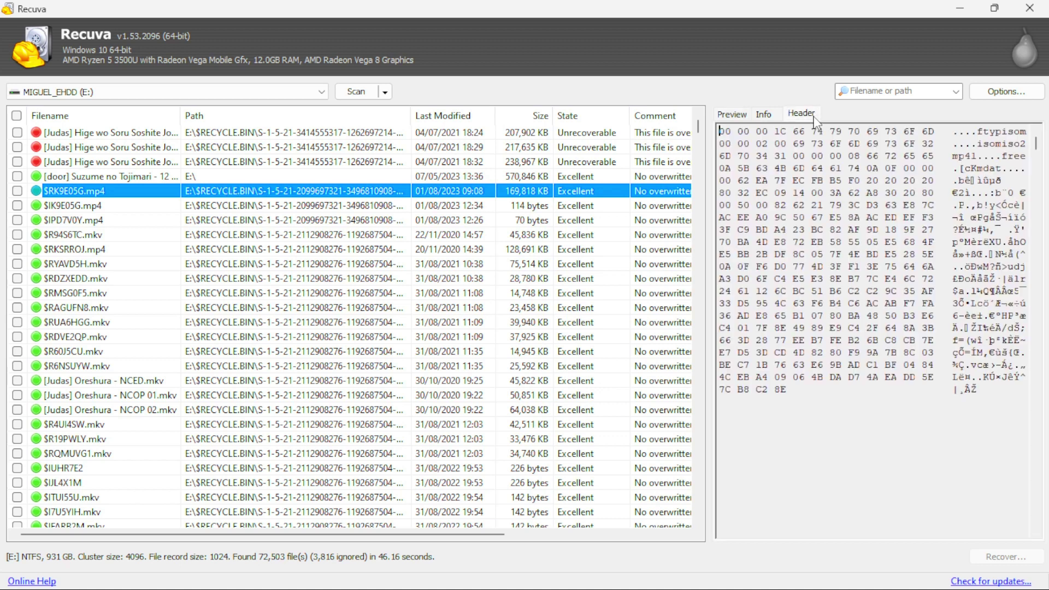
{"action": "left_click", "coordinate": [311, 178]}
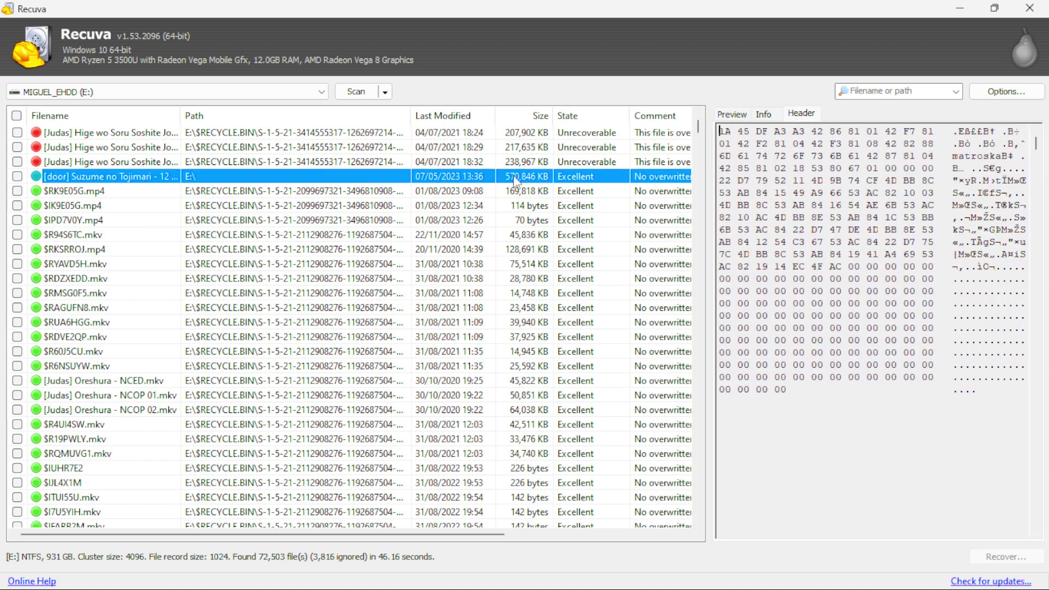
View the Suzume no Tojimari video's file information and highlight its details from size through cluster allocation
{"action": "left_click", "coordinate": [763, 114]}
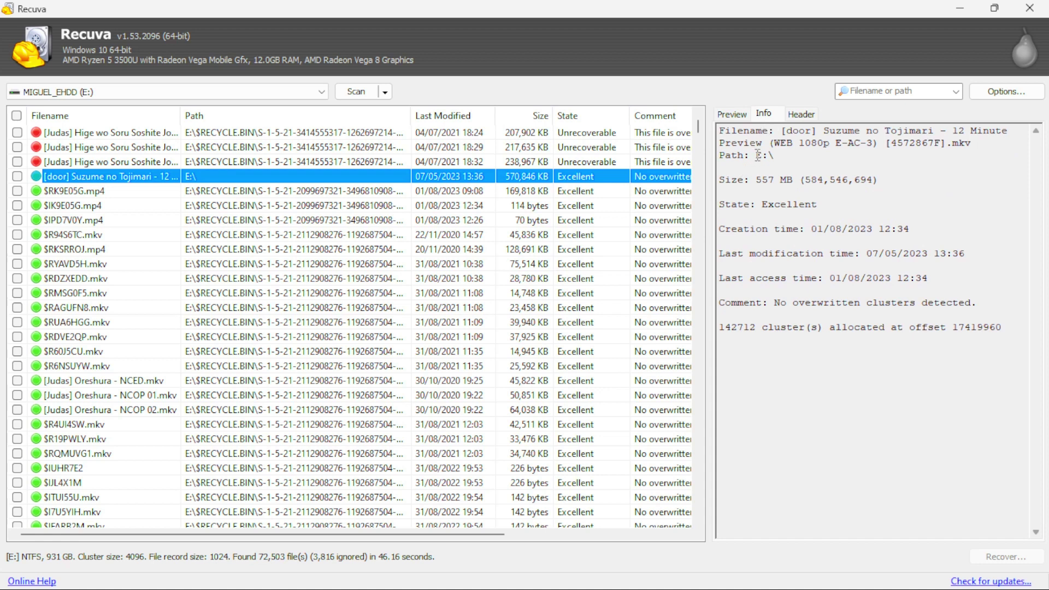
{"action": "left_click_drag", "start_coordinate": [756, 155], "coordinate": [861, 367]}
{"action": "left_click_drag", "start_coordinate": [770, 159], "coordinate": [889, 340]}
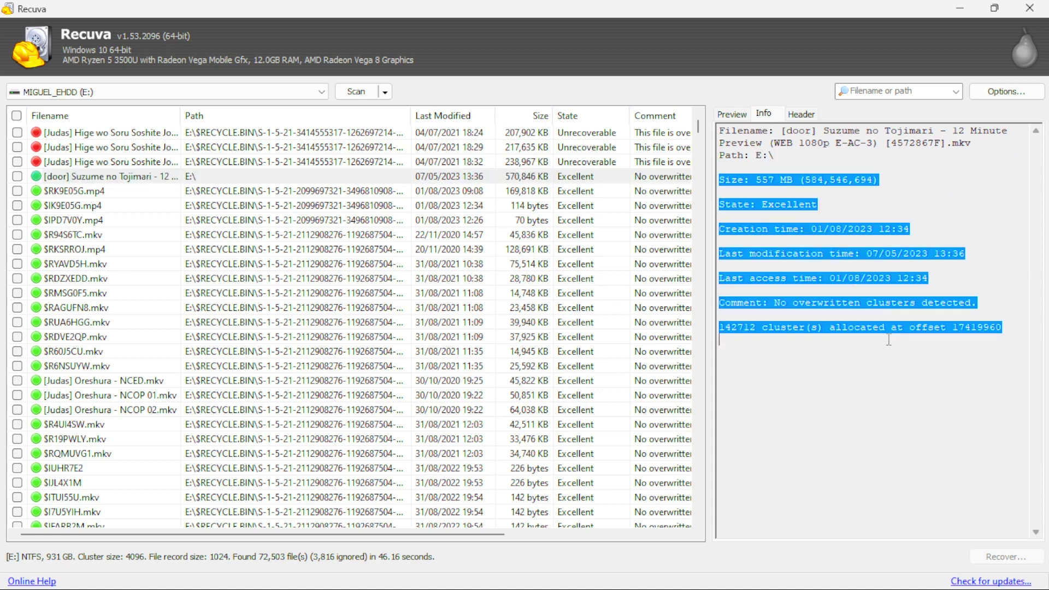
Inspect the Suzume no Tojimari video's header and highlight the "matroska" signature text
{"action": "left_click", "coordinate": [804, 115]}
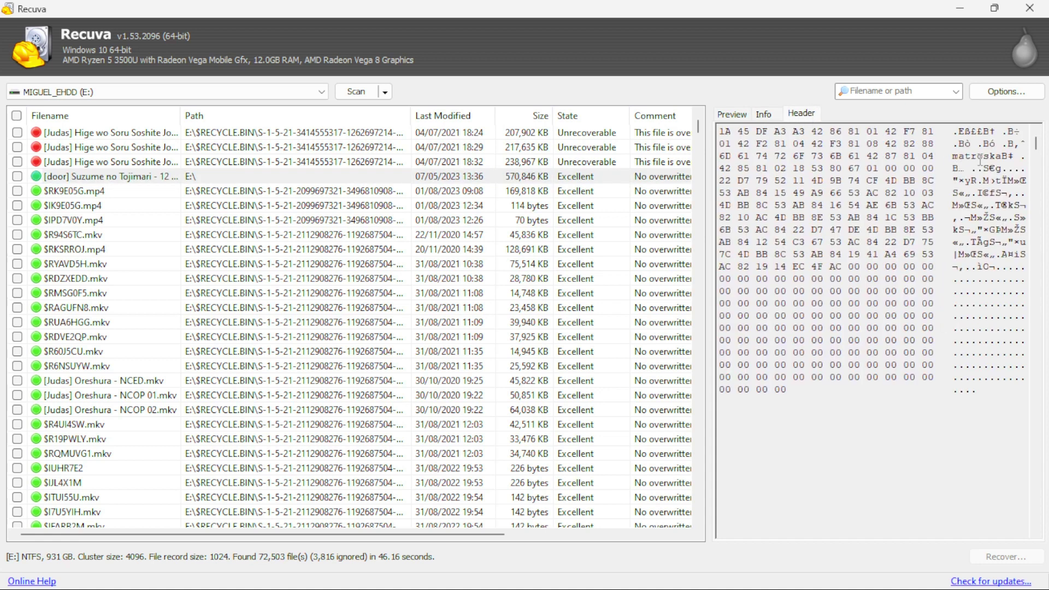
{"action": "left_click", "coordinate": [203, 179]}
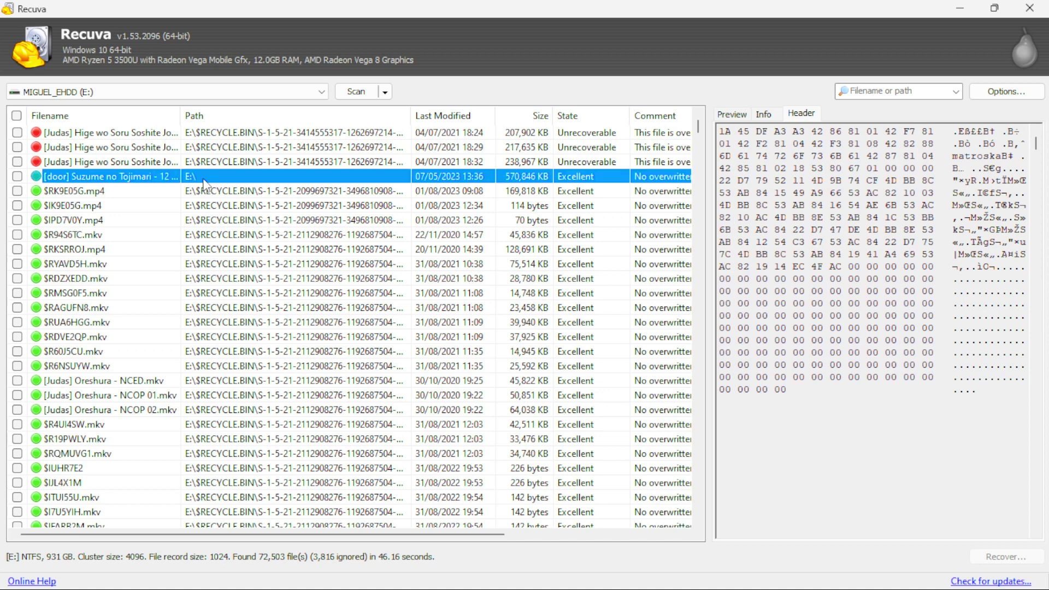
{"action": "left_click", "coordinate": [980, 156]}
{"action": "left_click_drag", "start_coordinate": [954, 156], "coordinate": [999, 158]}
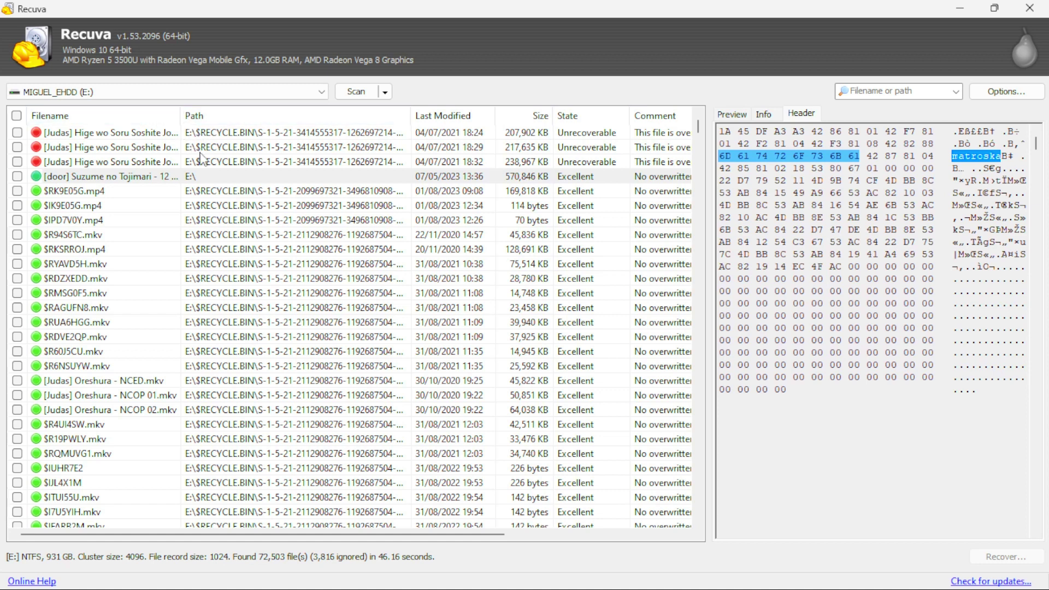
{"action": "left_click", "coordinate": [979, 157]}
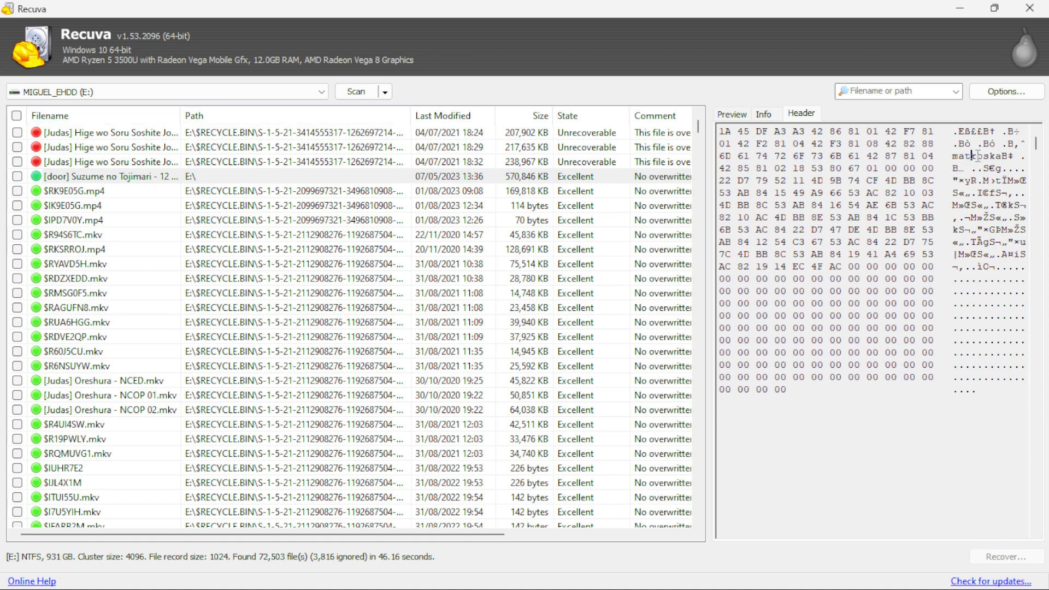
{"action": "left_click_drag", "start_coordinate": [953, 157], "coordinate": [999, 159]}
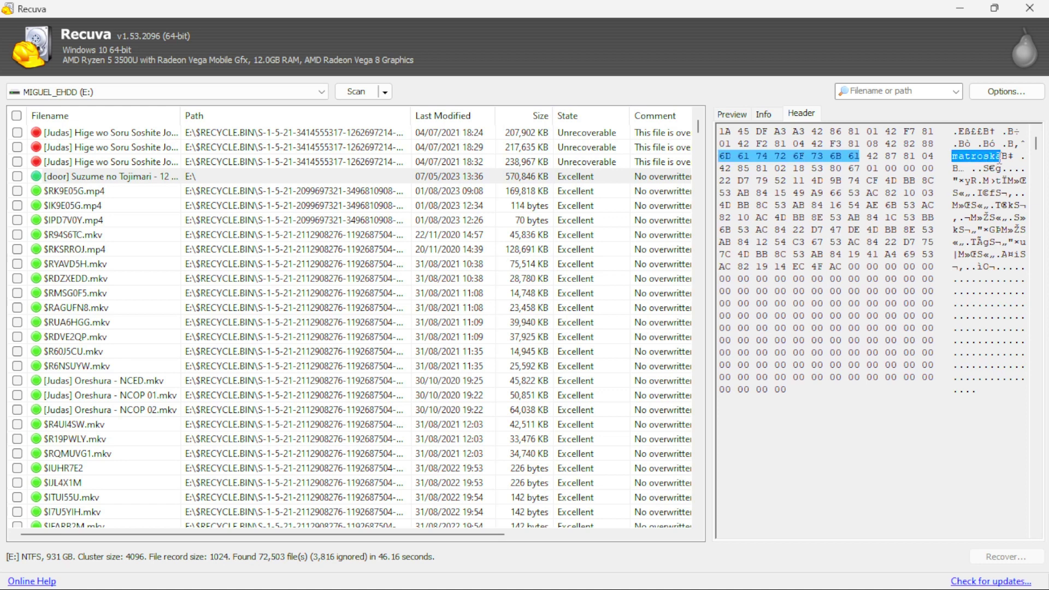
Inspect the header of $RK9E05G.mp4 and highlight the "mp4" signature text
{"action": "left_click", "coordinate": [225, 197]}
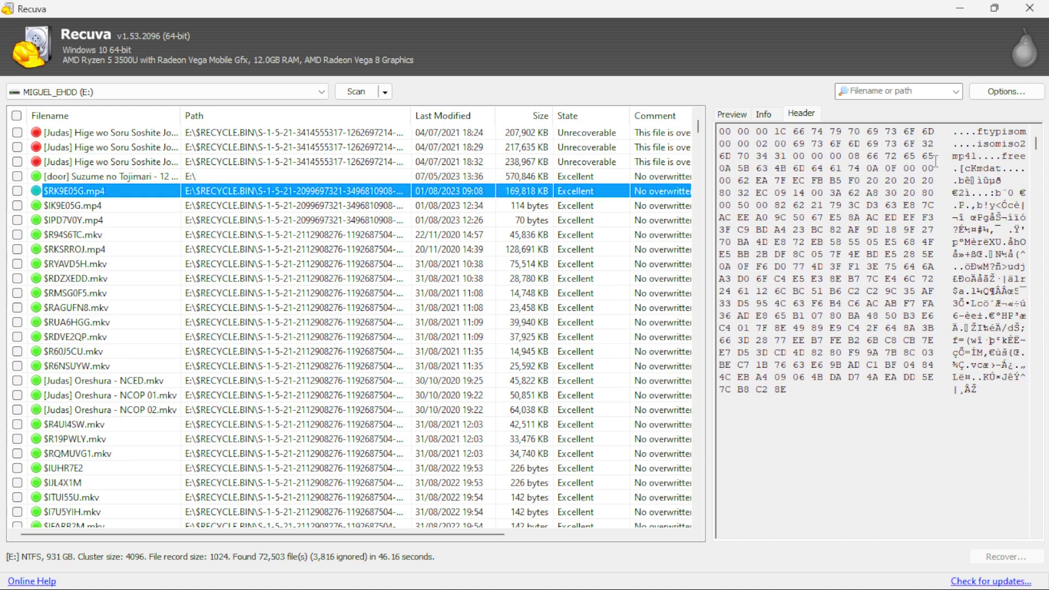
{"action": "left_click", "coordinate": [960, 157]}
{"action": "left_click_drag", "start_coordinate": [959, 156], "coordinate": [970, 156]}
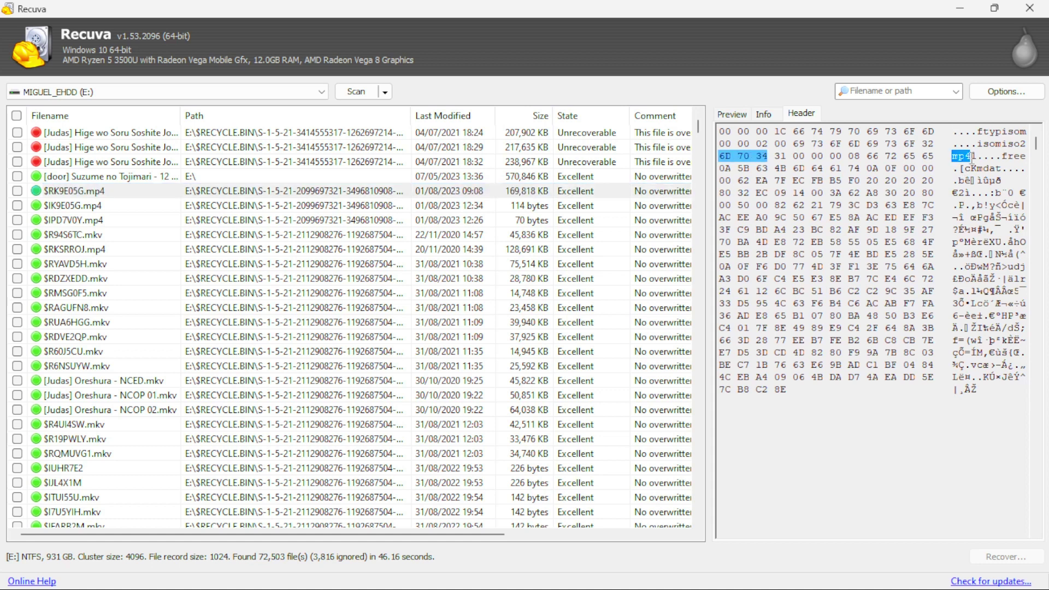
{"action": "left_click", "coordinate": [956, 267]}
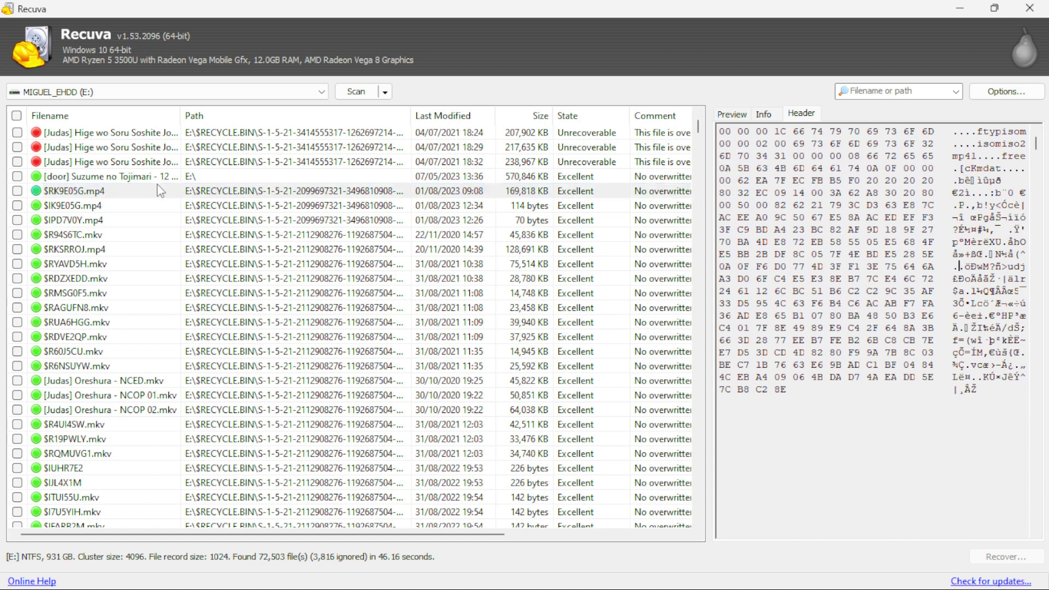
Recover the Suzume no Tojimari video and $RK9E05G.mp4 together into the C:\Recovered folder and dismiss the completion report
{"action": "left_click", "coordinate": [129, 179]}
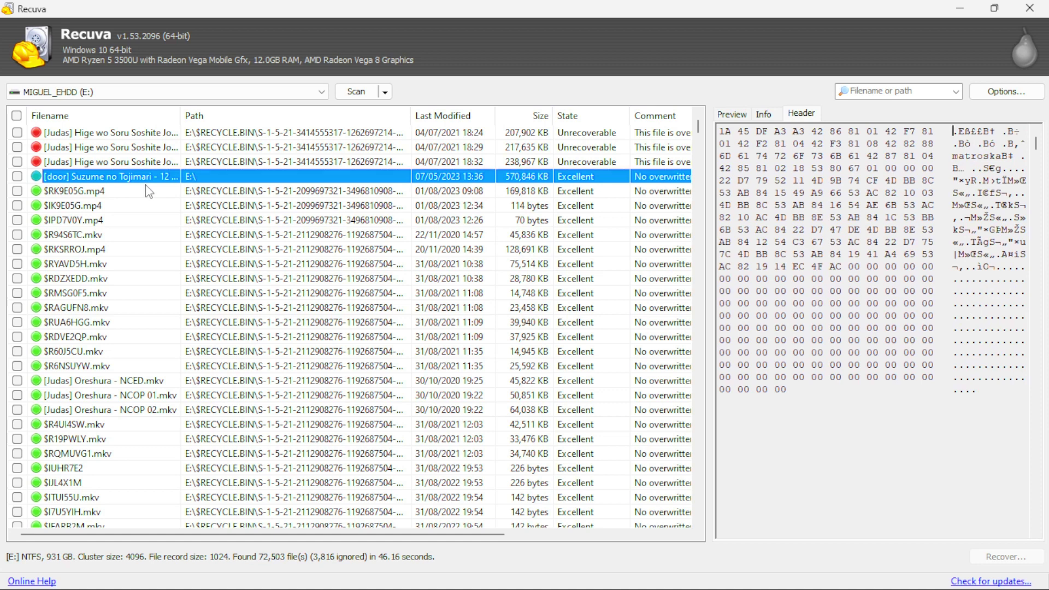
{"action": "left_click", "coordinate": [147, 189], "text": "shift"}
{"action": "right_click", "coordinate": [146, 189]}
{"action": "left_click", "coordinate": [218, 194]}
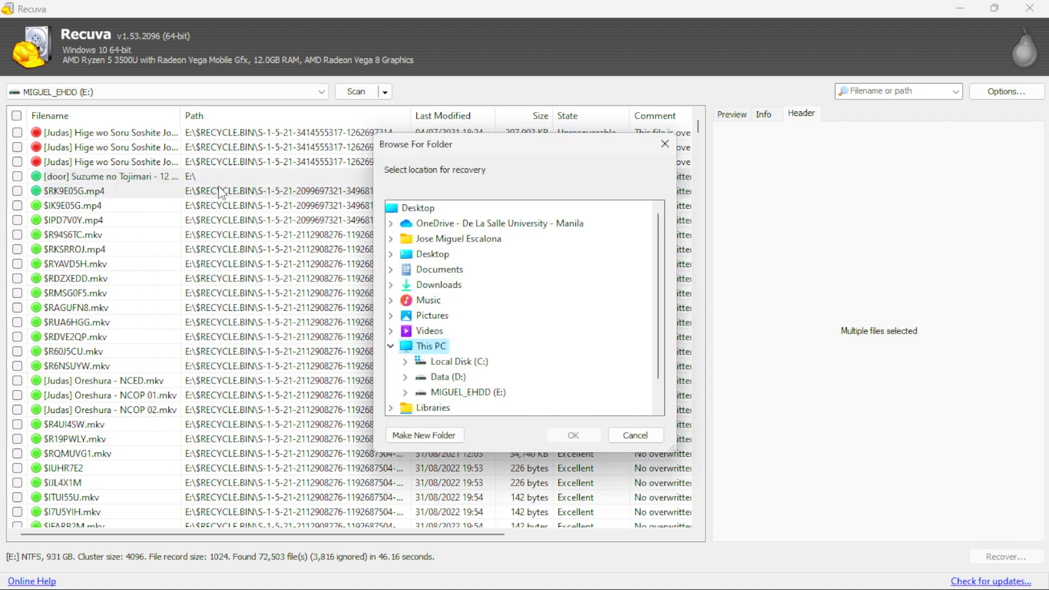
{"action": "left_click", "coordinate": [406, 361]}
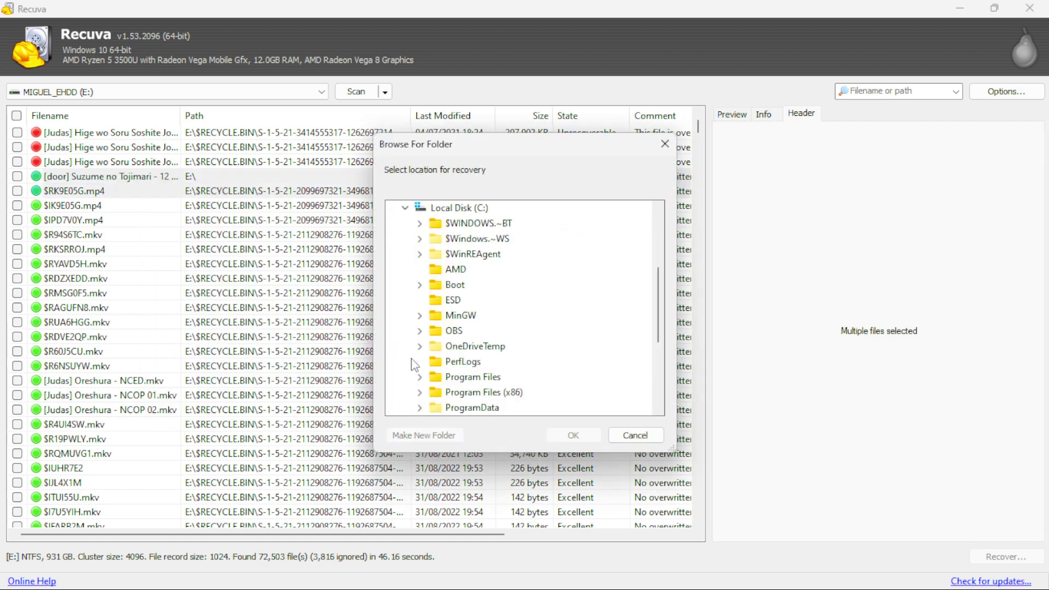
{"action": "scroll", "coordinate": [471, 304], "scroll_direction": "down", "scroll_amount": 1}
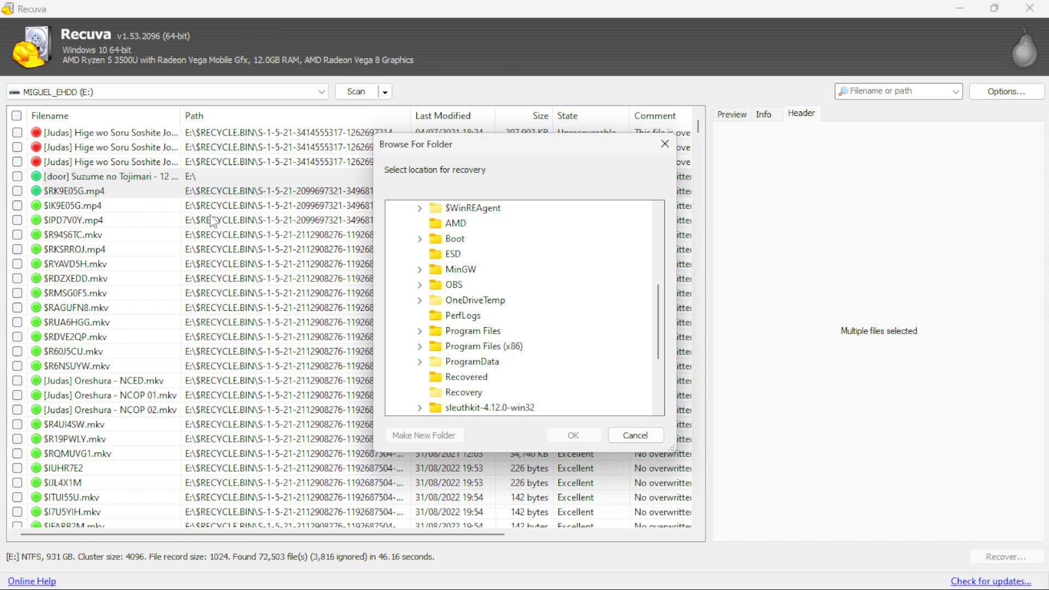
{"action": "scroll", "coordinate": [475, 292], "scroll_direction": "up", "scroll_amount": 2}
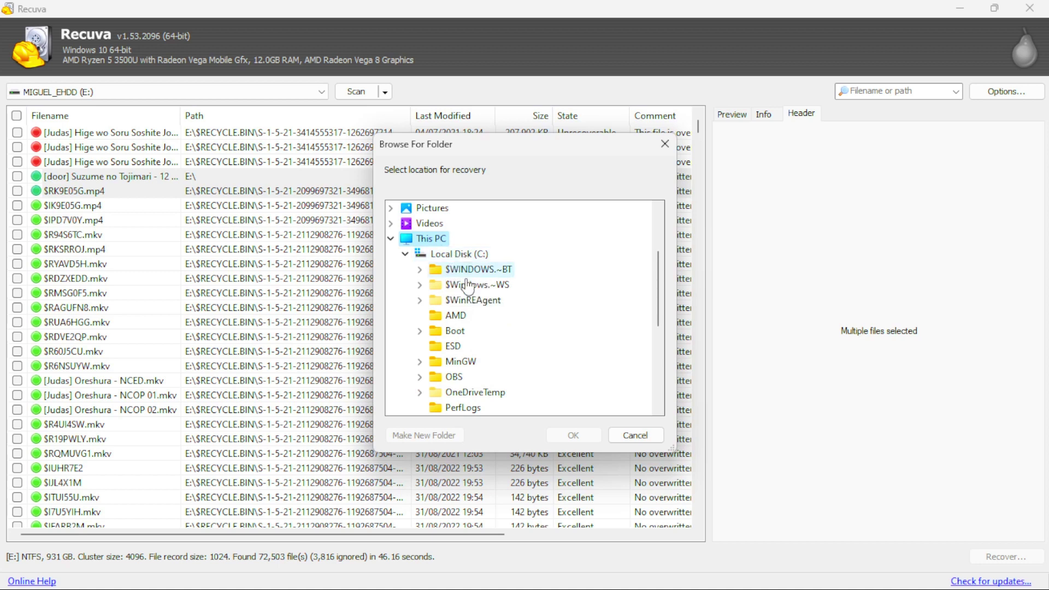
{"action": "scroll", "coordinate": [467, 284], "scroll_direction": "down", "scroll_amount": 3}
{"action": "left_click", "coordinate": [468, 341]}
{"action": "left_click", "coordinate": [574, 435]}
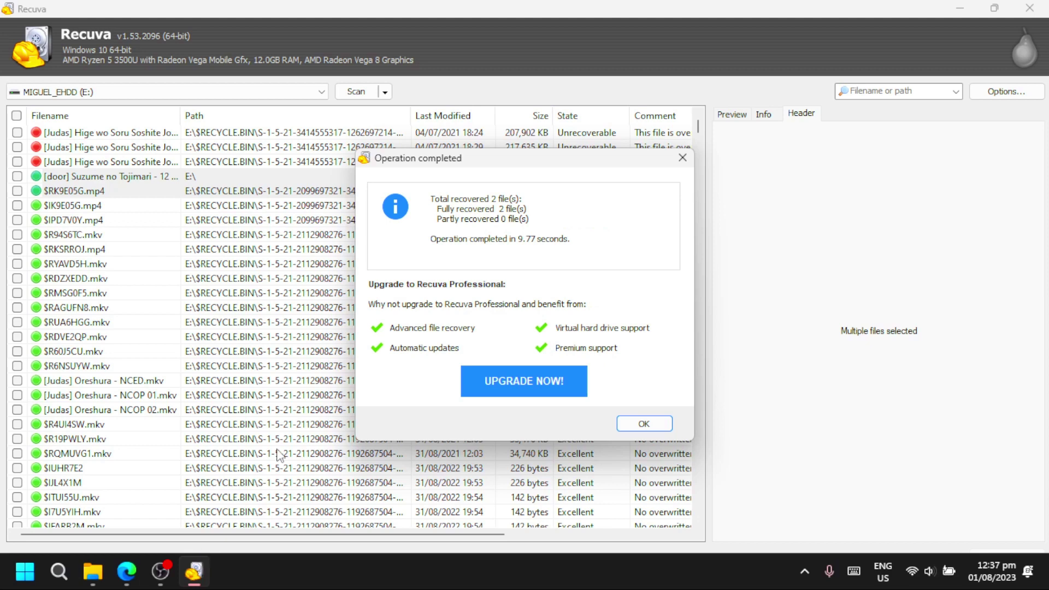
{"action": "left_click", "coordinate": [194, 571]}
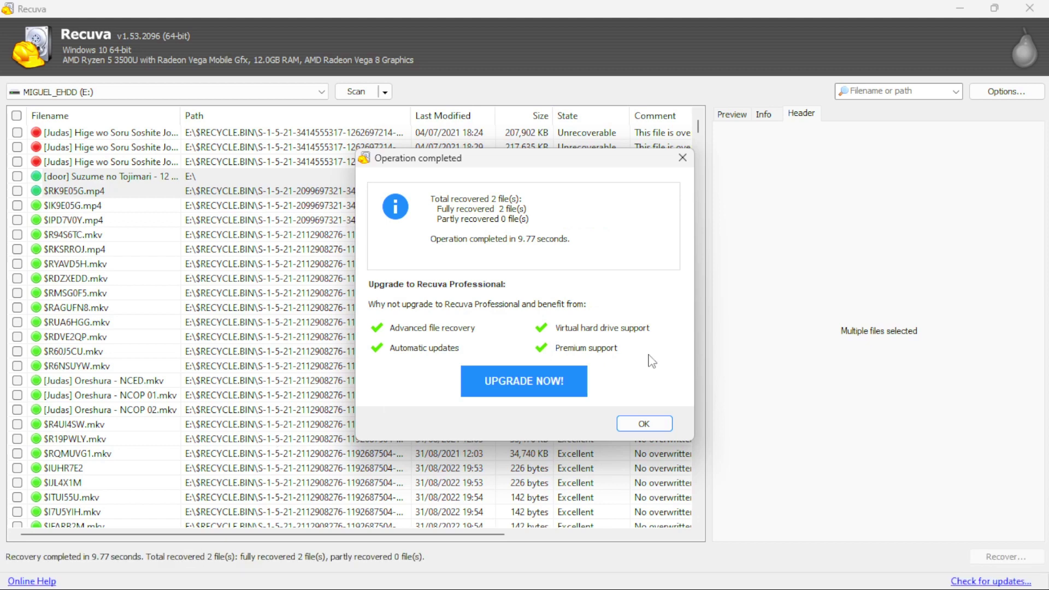
{"action": "left_click", "coordinate": [644, 424]}
Switch to File Explorer, play the recovered Suzume no Tojimari video from C:\Recovered, check several points along its timeline, and close the player
{"action": "mouse_move", "coordinate": [93, 570]}
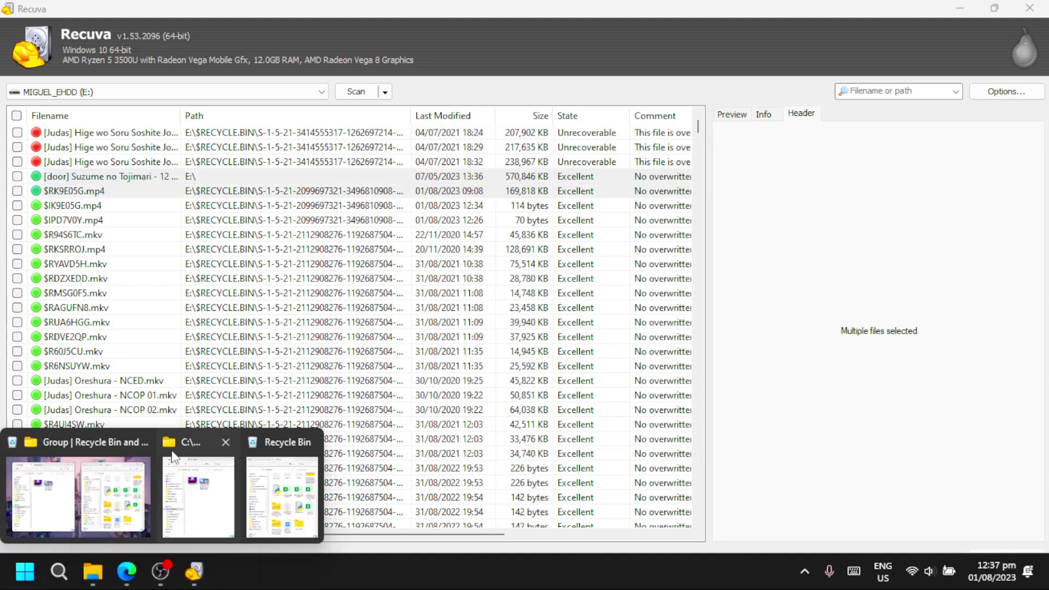
{"action": "left_click", "coordinate": [173, 456]}
{"action": "left_click", "coordinate": [311, 208]}
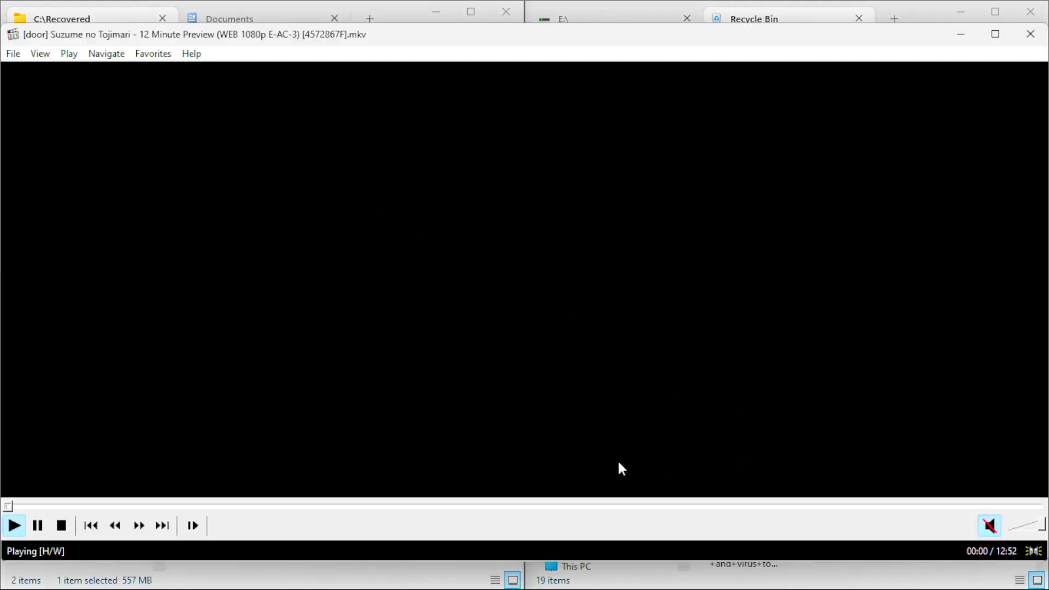
{"action": "left_click", "coordinate": [459, 505]}
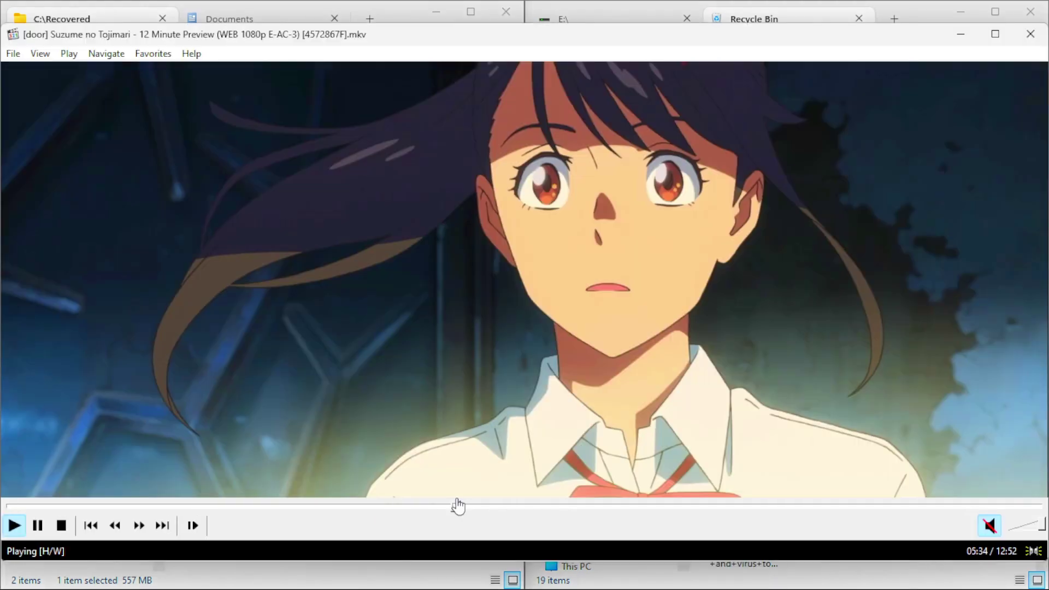
{"action": "left_click", "coordinate": [627, 506]}
{"action": "left_click", "coordinate": [732, 506]}
{"action": "left_click", "coordinate": [929, 506]}
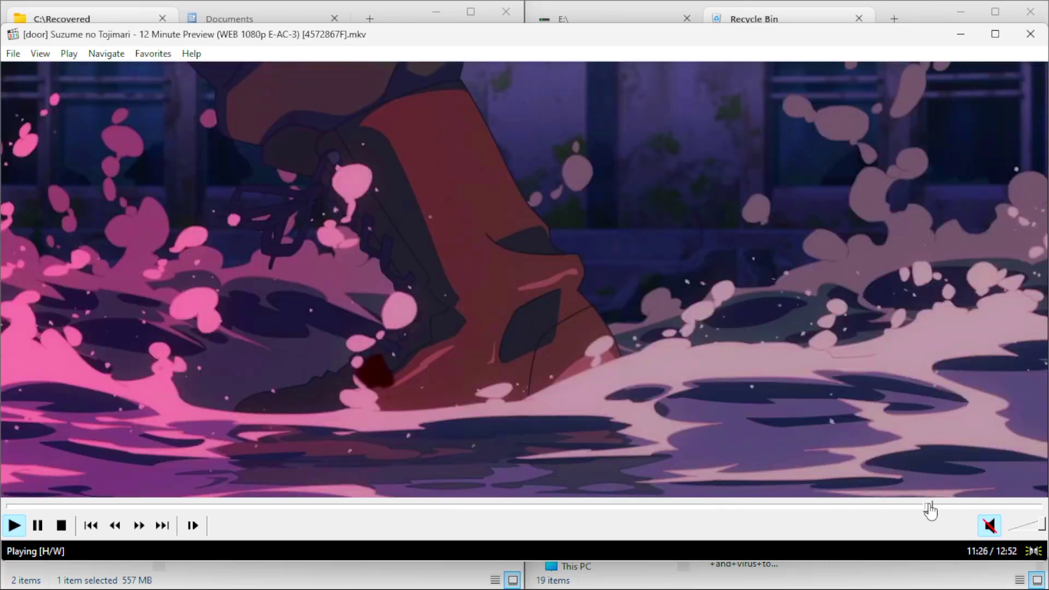
{"action": "left_click", "coordinate": [979, 506]}
{"action": "left_click", "coordinate": [1006, 506]}
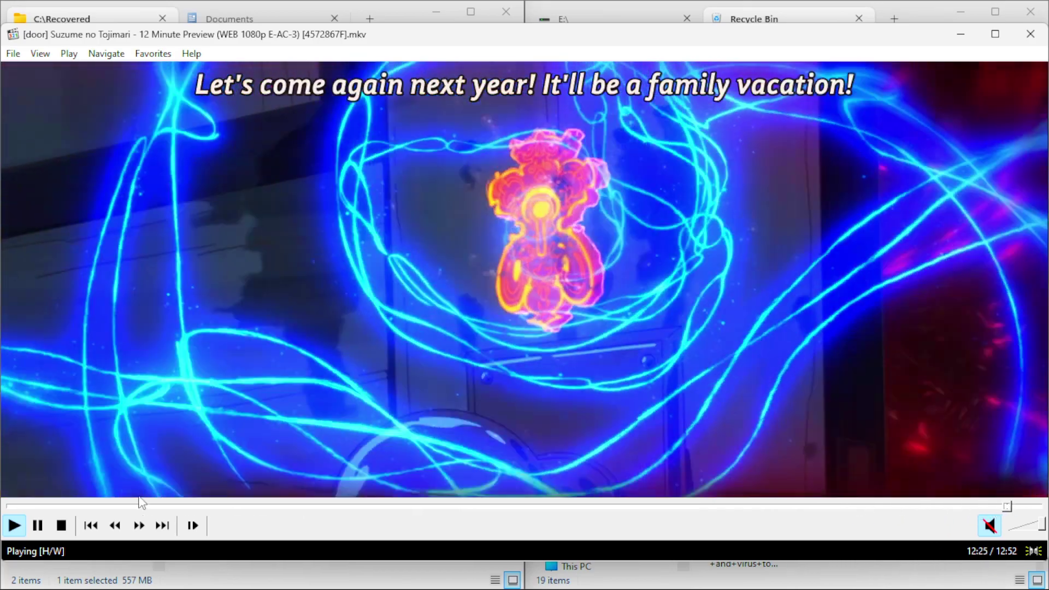
{"action": "left_click", "coordinate": [129, 506]}
{"action": "left_click", "coordinate": [1030, 34]}
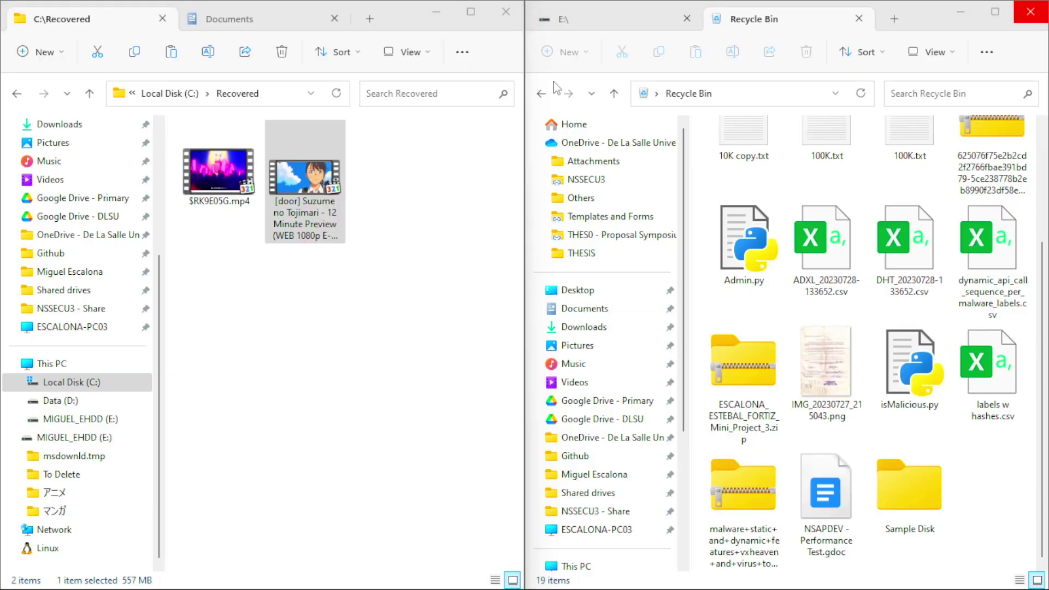
{"action": "left_click", "coordinate": [365, 301]}
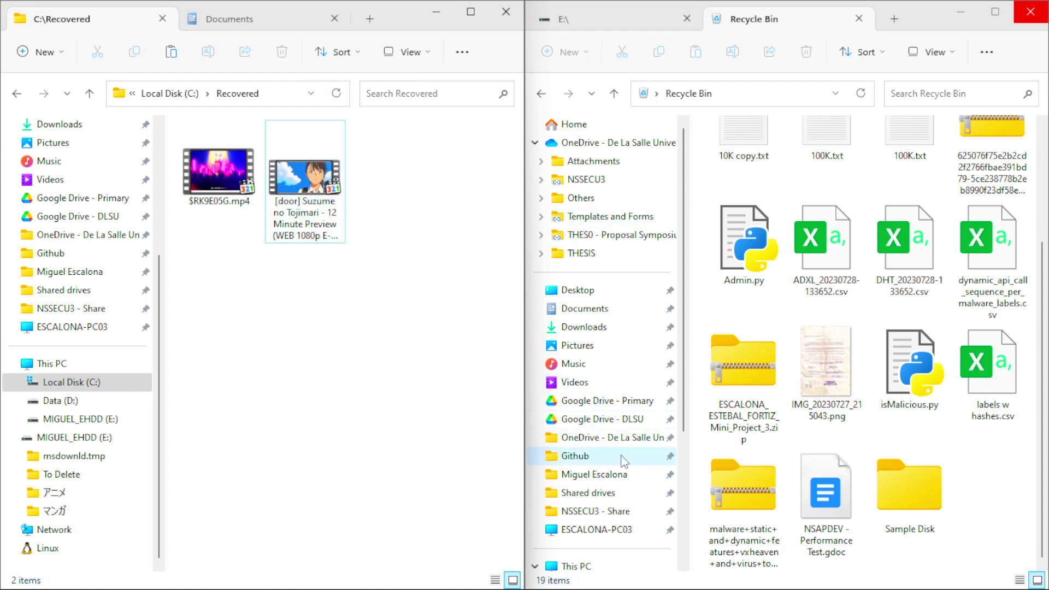
{"action": "scroll", "coordinate": [599, 349], "scroll_direction": "down", "scroll_amount": 3}
{"action": "scroll", "coordinate": [625, 421], "scroll_direction": "down", "scroll_amount": 1}
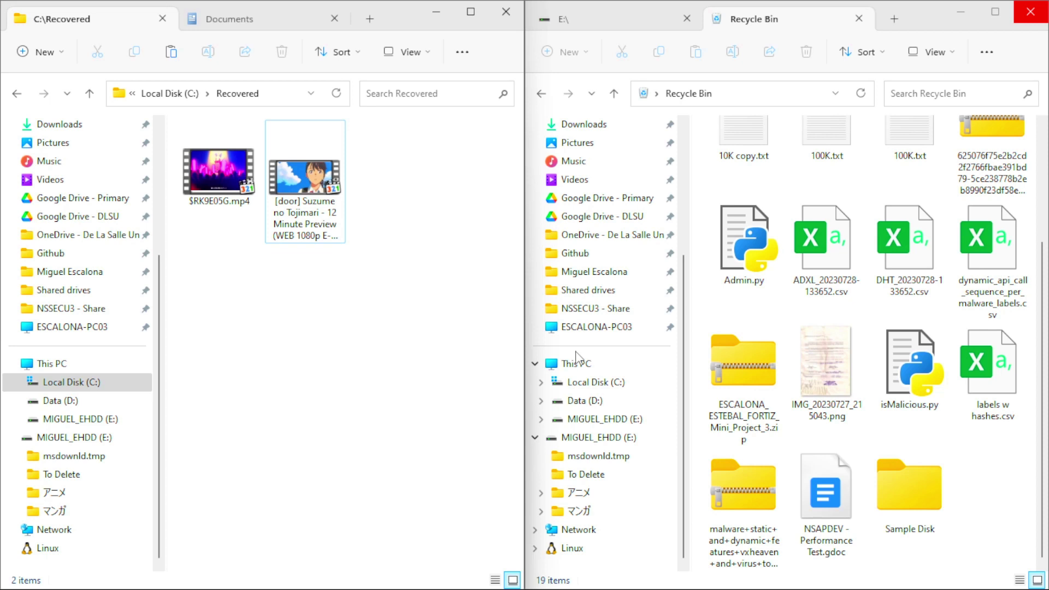
Switch to Recuva, select only the Suzume no Tojimari video, and look through the deleted files found on the E: drive
{"action": "key", "text": "alt+Tab"}
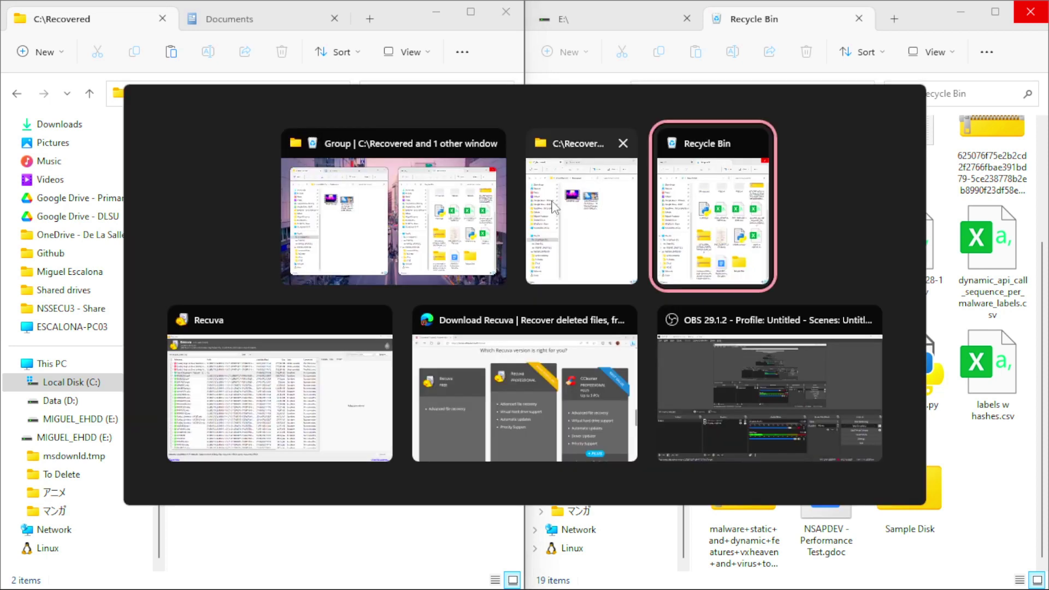
{"action": "left_click", "coordinate": [277, 415]}
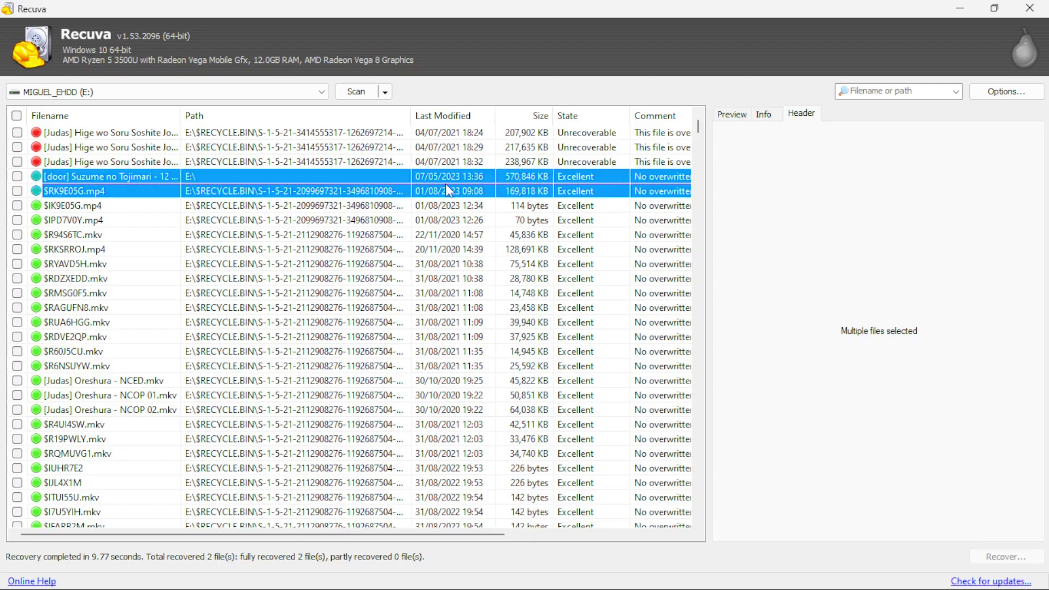
{"action": "left_click", "coordinate": [568, 175]}
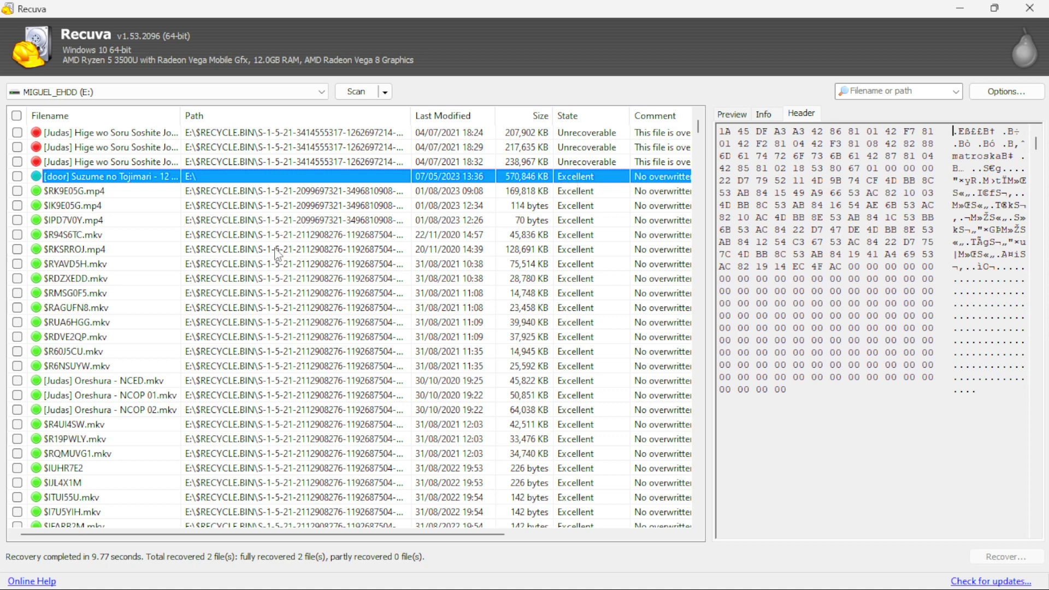
{"action": "scroll", "coordinate": [280, 255], "scroll_direction": "down", "scroll_amount": 1}
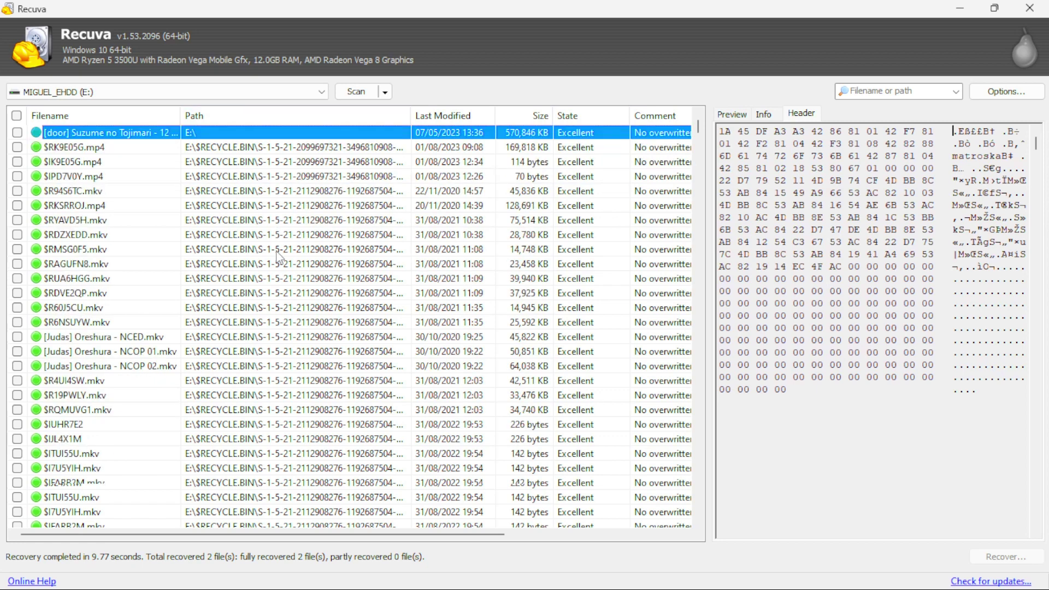
{"action": "scroll", "coordinate": [280, 256], "scroll_direction": "down", "scroll_amount": 15}
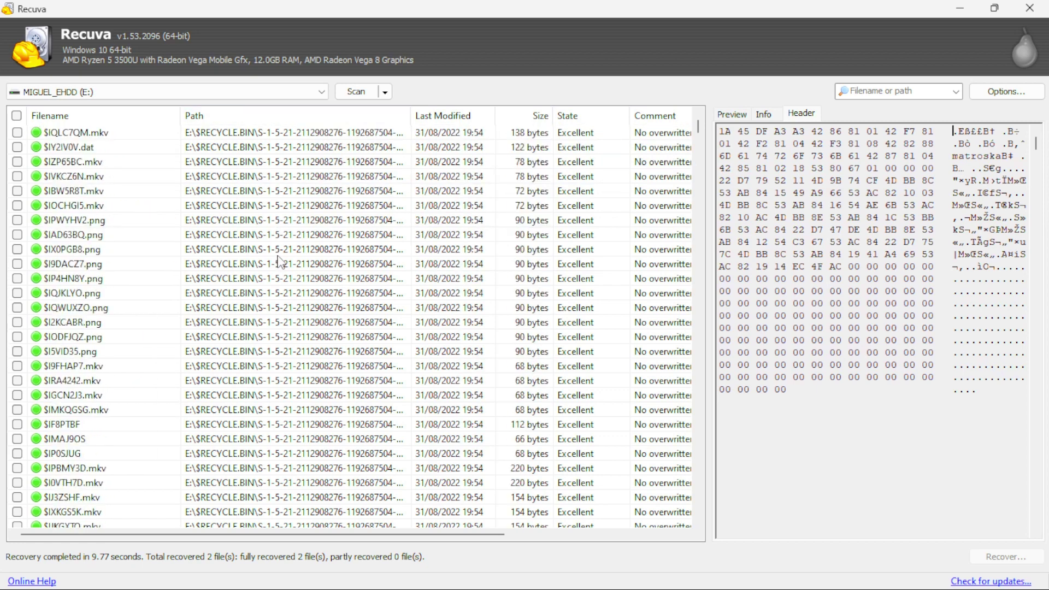
{"action": "scroll", "coordinate": [280, 261], "scroll_direction": "down", "scroll_amount": 15}
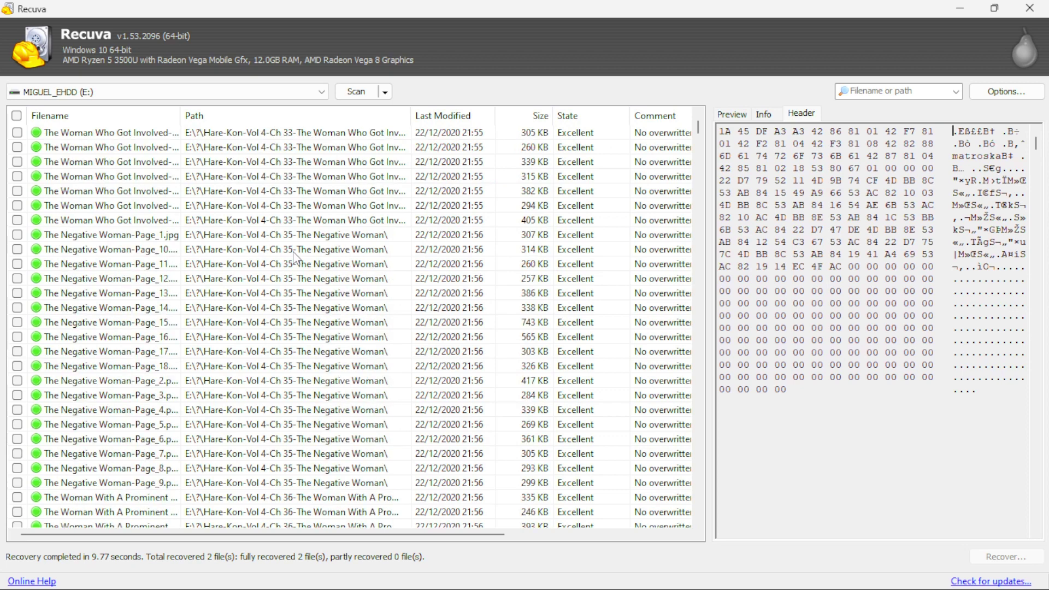
{"action": "scroll", "coordinate": [294, 256], "scroll_direction": "up", "scroll_amount": 10}
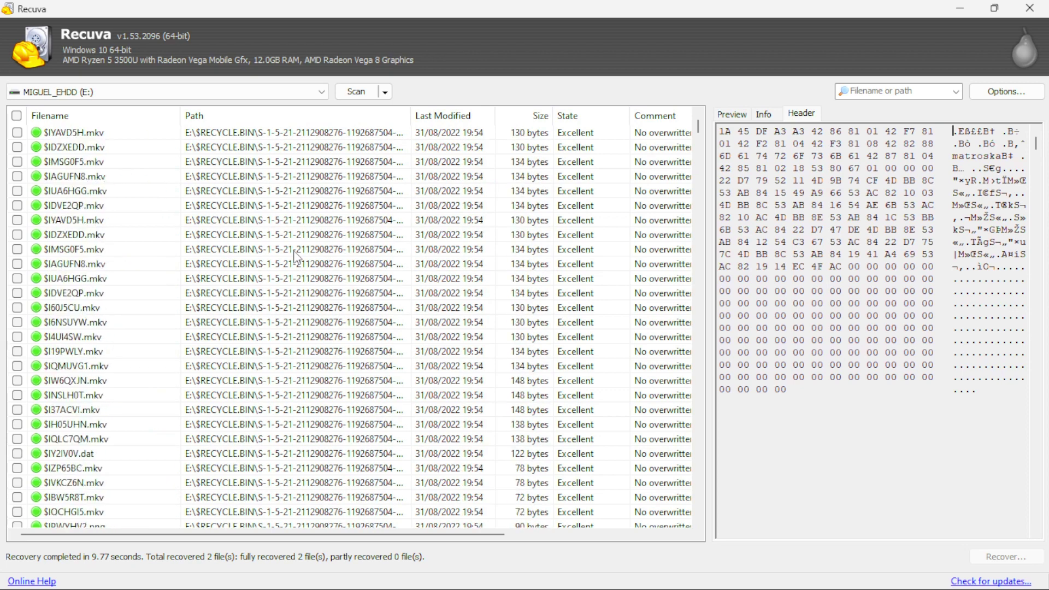
{"action": "scroll", "coordinate": [295, 256], "scroll_direction": "up", "scroll_amount": 10}
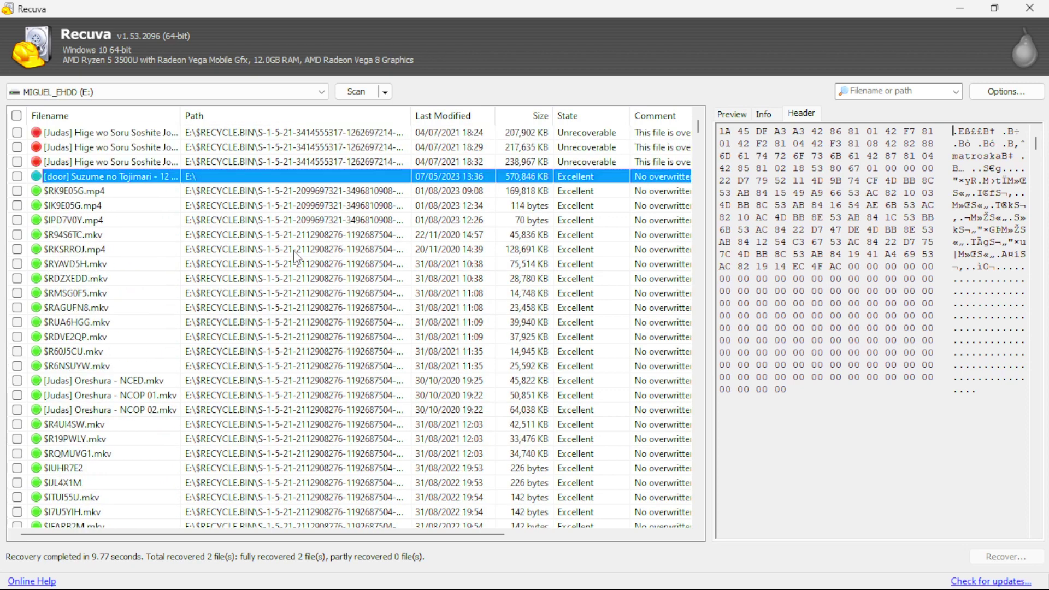
{"action": "scroll", "coordinate": [295, 255], "scroll_direction": "down", "scroll_amount": 3}
{"action": "scroll", "coordinate": [295, 256], "scroll_direction": "up", "scroll_amount": 3}
Scan the Data (D:) drive for deleted files
{"action": "left_click", "coordinate": [291, 91]}
{"action": "left_click", "coordinate": [277, 131]}
{"action": "left_click", "coordinate": [356, 92]}
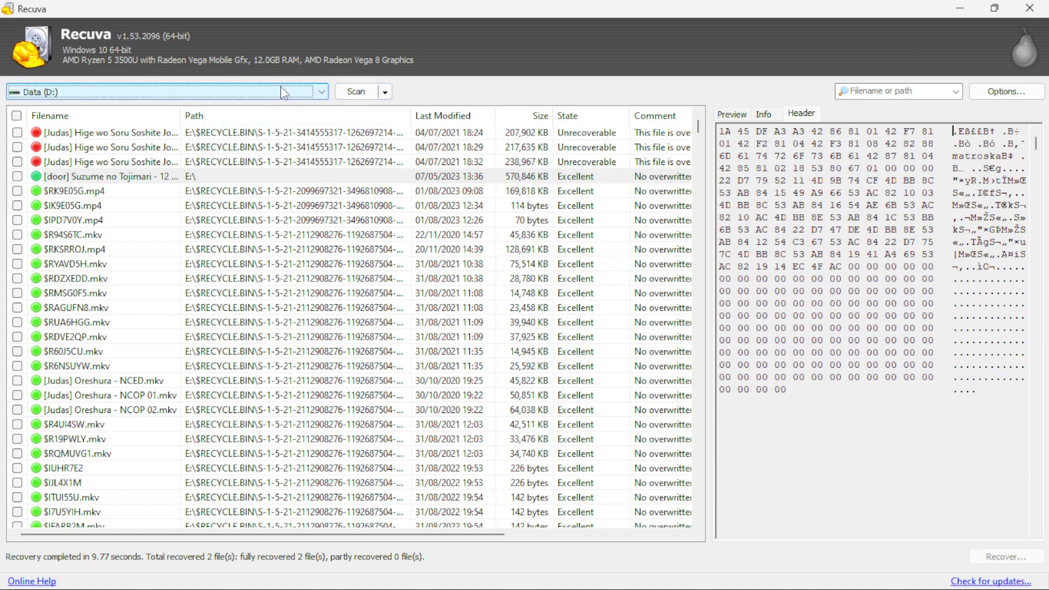
{"action": "left_click", "coordinate": [360, 93]}
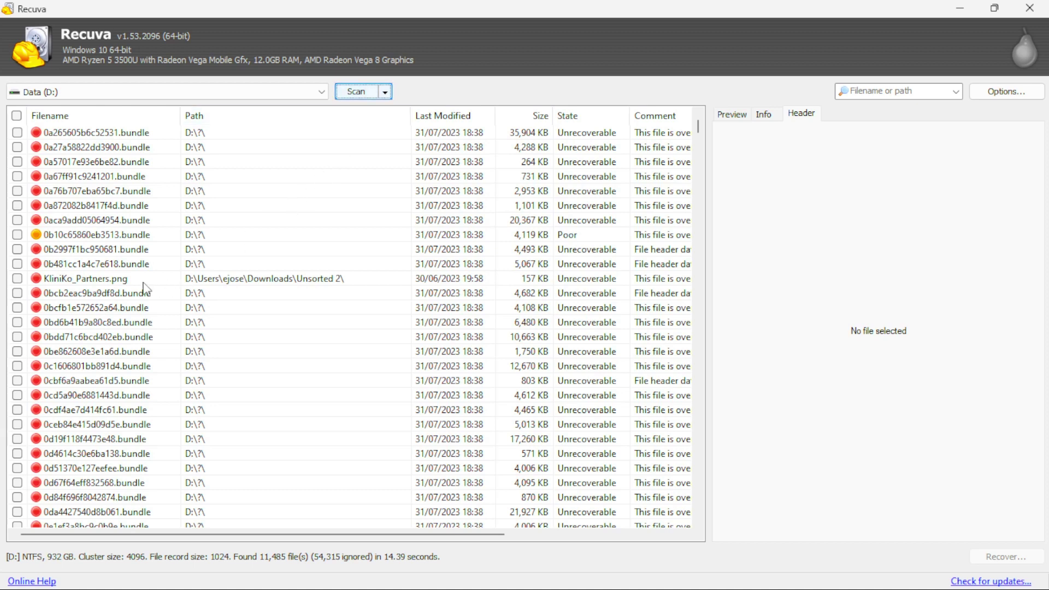
Inspect the header of KliniKo_Partners.png, highlighting the "matroska" signature text and the first rows of the header's text
{"action": "left_click", "coordinate": [101, 283]}
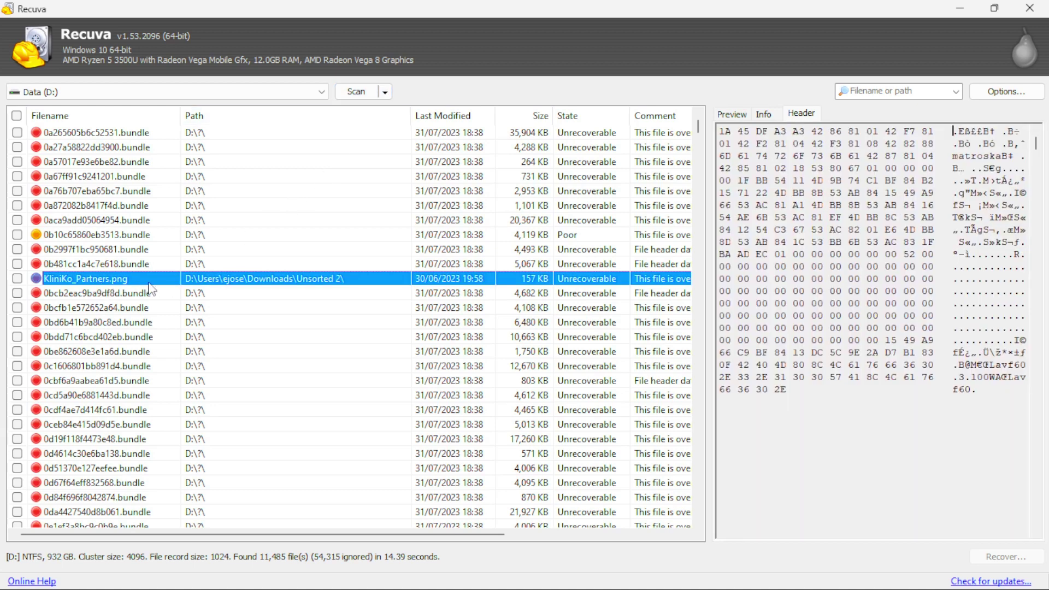
{"action": "left_click", "coordinate": [231, 268]}
{"action": "left_click", "coordinate": [225, 280]}
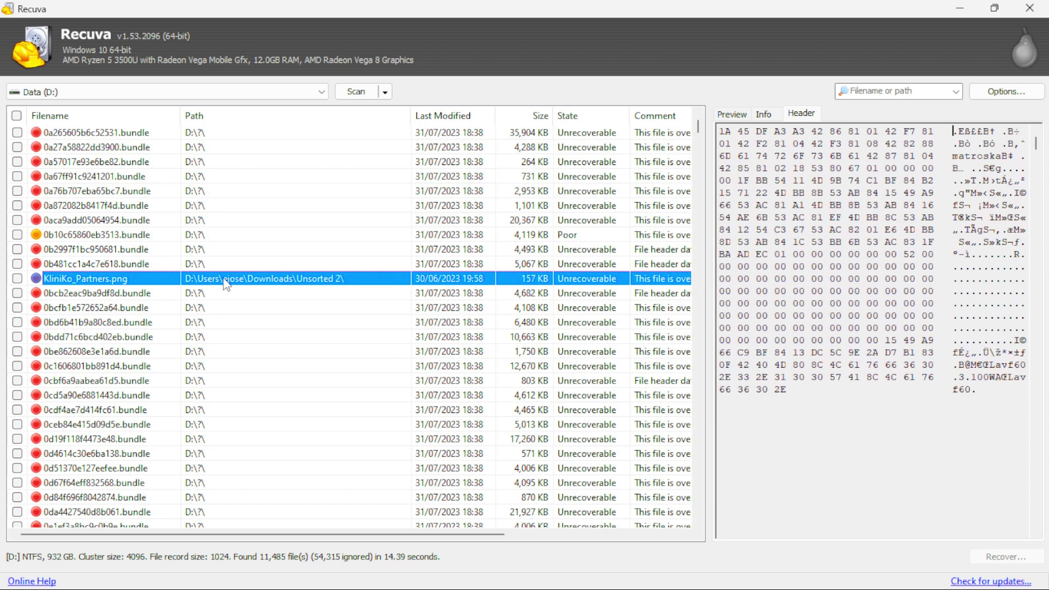
{"action": "left_click", "coordinate": [968, 156]}
{"action": "left_click_drag", "start_coordinate": [953, 156], "coordinate": [1006, 156]}
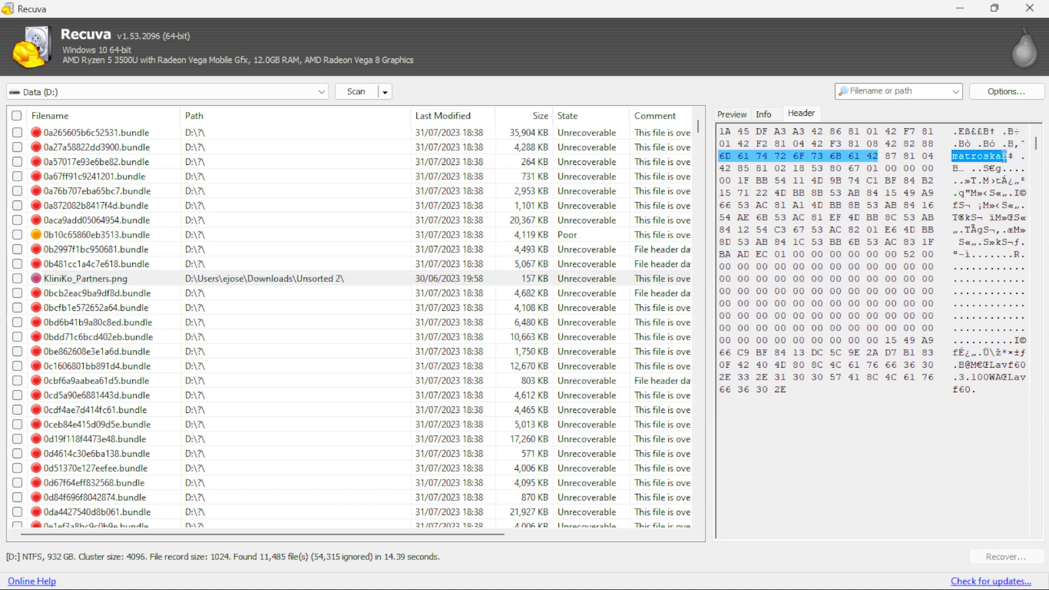
{"action": "left_click", "coordinate": [78, 283]}
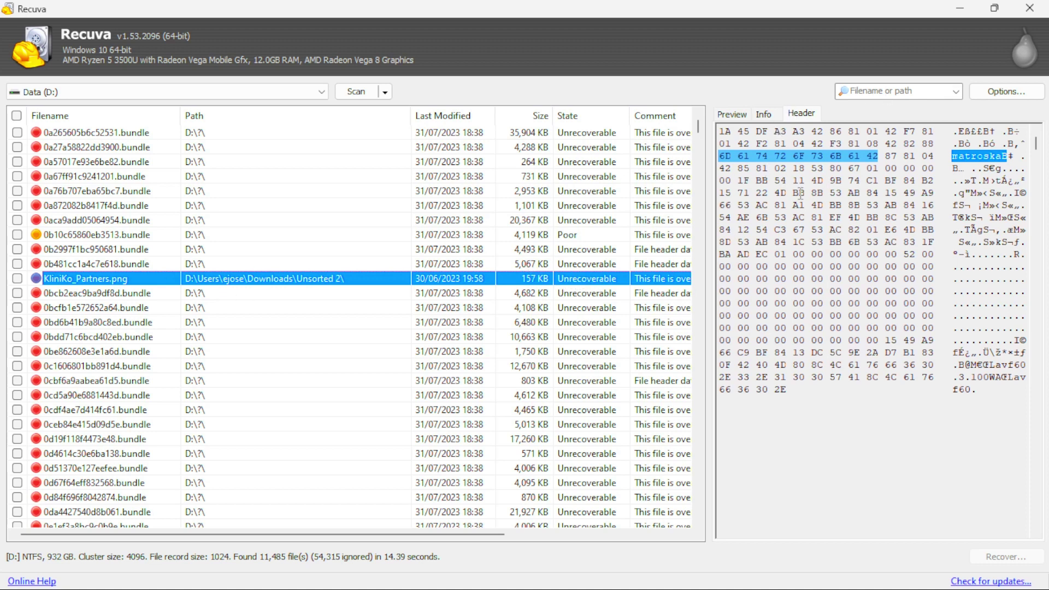
{"action": "left_click_drag", "start_coordinate": [953, 131], "coordinate": [1011, 267]}
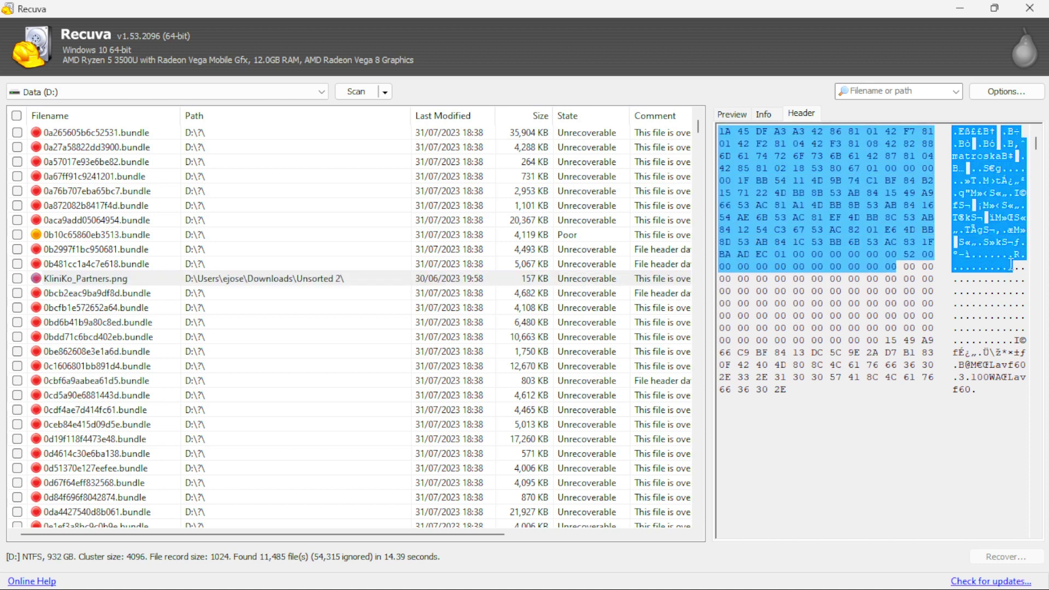
Examine the file information of KliniKo_Partners.png, highlighting its overwrite comment, the overwritten cluster list and its state
{"action": "left_click", "coordinate": [483, 278]}
{"action": "left_click", "coordinate": [775, 113]}
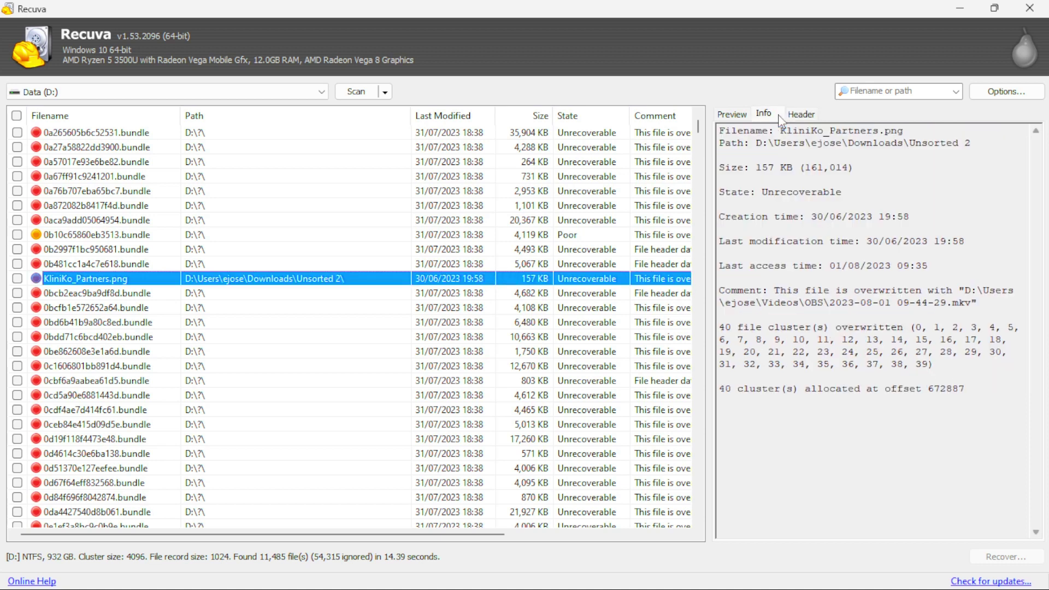
{"action": "left_click_drag", "start_coordinate": [749, 168], "coordinate": [907, 352]}
{"action": "left_click", "coordinate": [920, 310]}
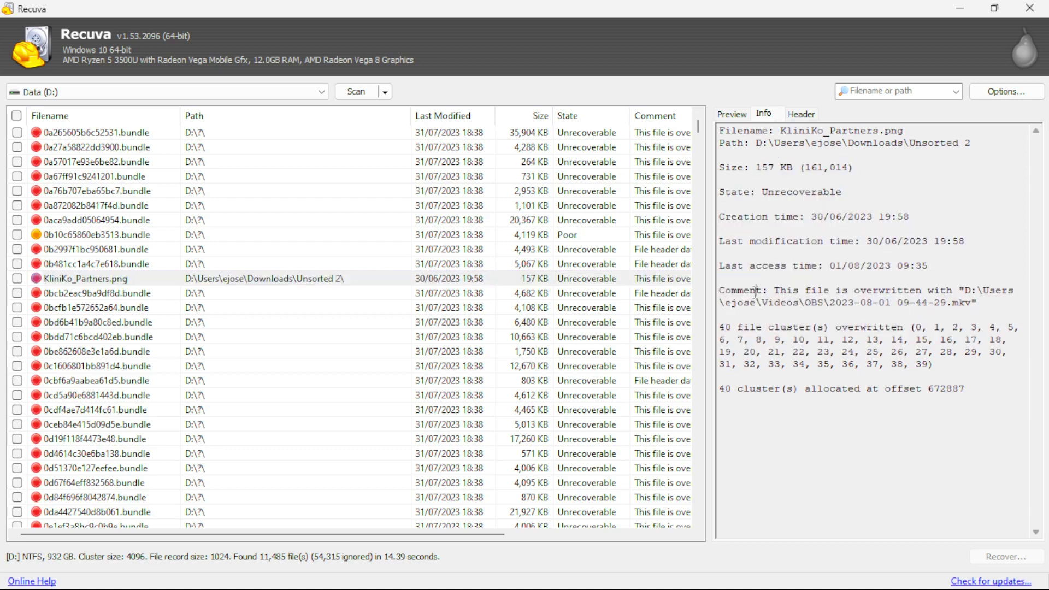
{"action": "left_click_drag", "start_coordinate": [779, 290], "coordinate": [972, 304]}
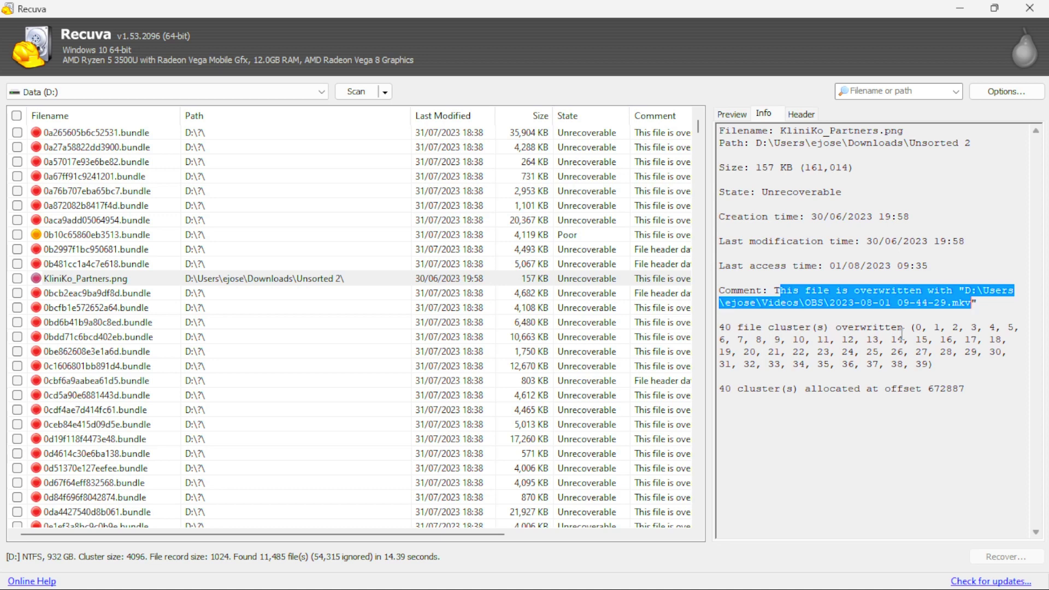
{"action": "left_click_drag", "start_coordinate": [916, 327], "coordinate": [921, 364]}
{"action": "left_click", "coordinate": [769, 204]}
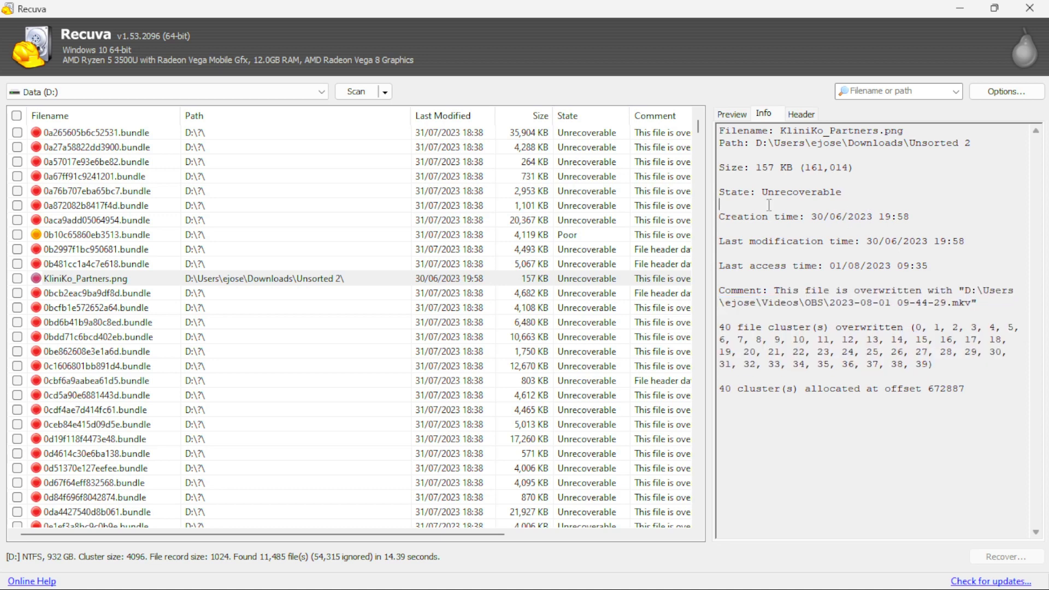
{"action": "double_click", "coordinate": [761, 196]}
Fit the Path column to its contents, read through the D: files' comments, and select the 22,949 KB file with empty header data
{"action": "scroll", "coordinate": [452, 234], "scroll_direction": "down", "scroll_amount": 8}
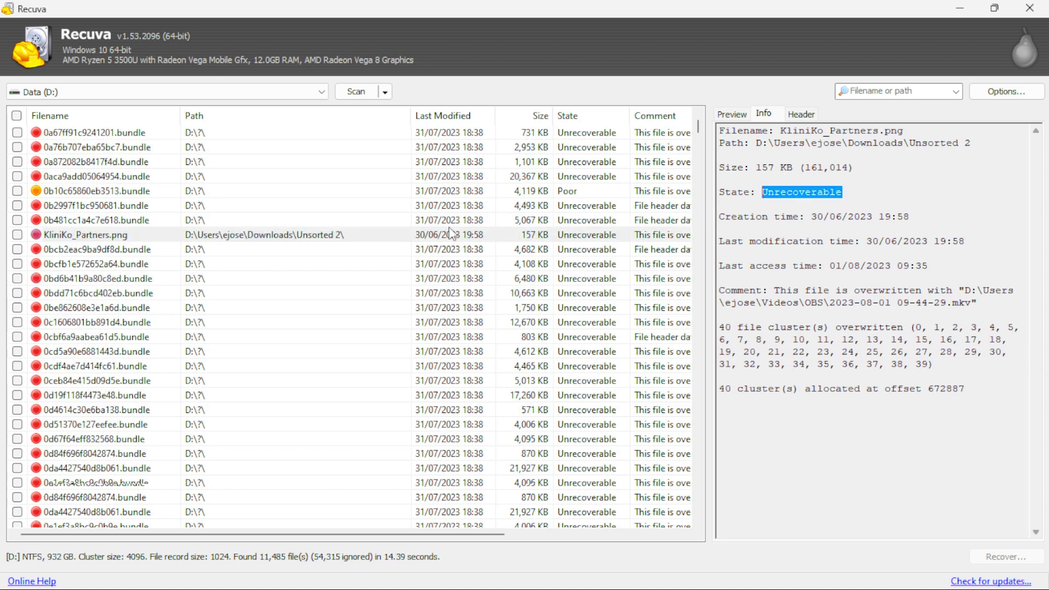
{"action": "scroll", "coordinate": [451, 234], "scroll_direction": "up", "scroll_amount": 8}
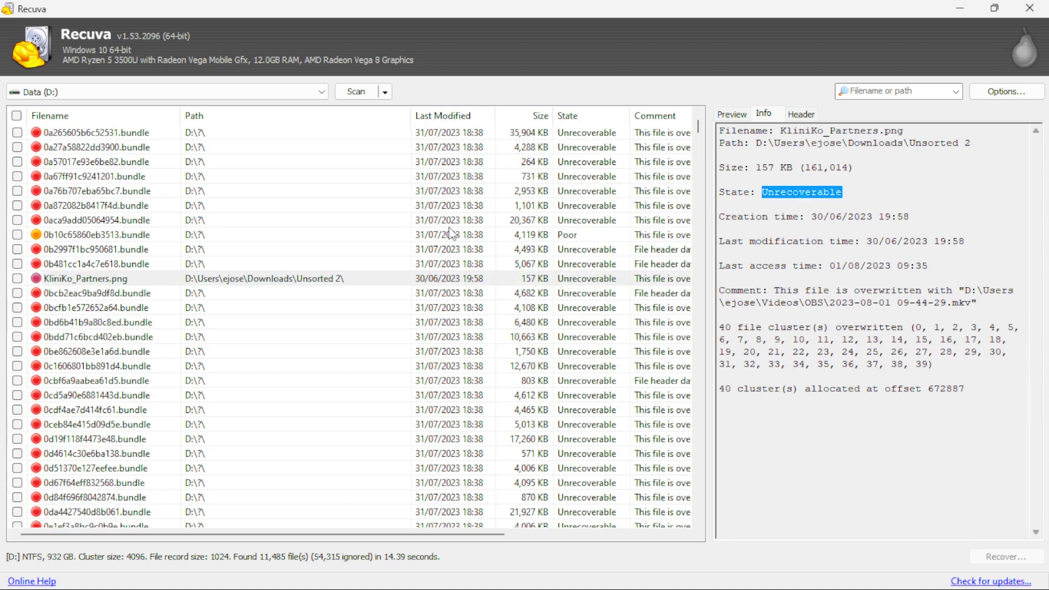
{"action": "double_click", "coordinate": [411, 112]}
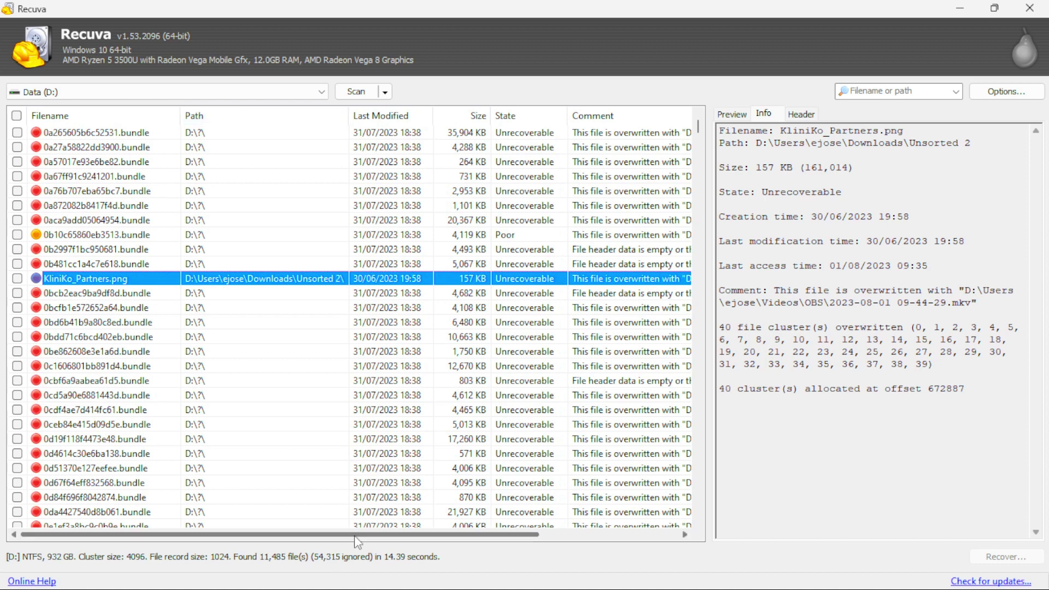
{"action": "left_click_drag", "start_coordinate": [356, 539], "coordinate": [605, 542]}
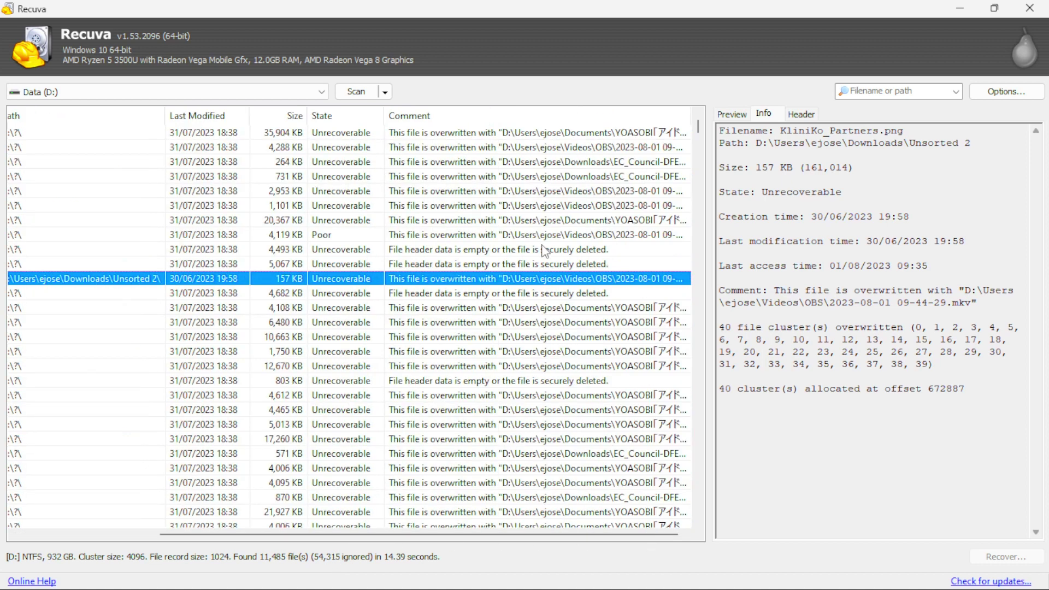
{"action": "scroll", "coordinate": [545, 252], "scroll_direction": "down", "scroll_amount": 5}
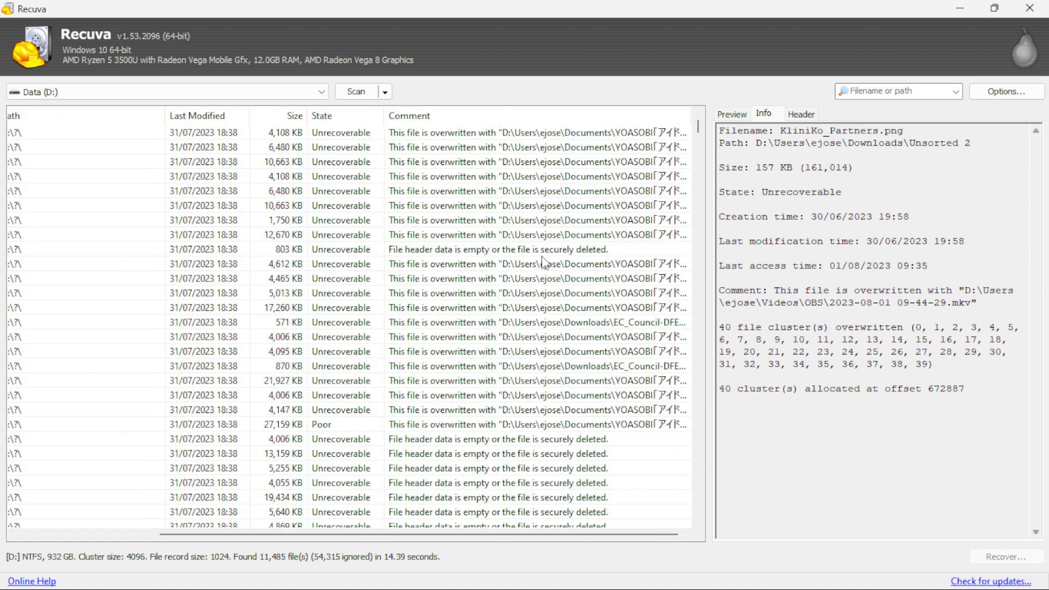
{"action": "scroll", "coordinate": [544, 263], "scroll_direction": "up", "scroll_amount": 4}
{"action": "scroll", "coordinate": [542, 240], "scroll_direction": "down", "scroll_amount": 1}
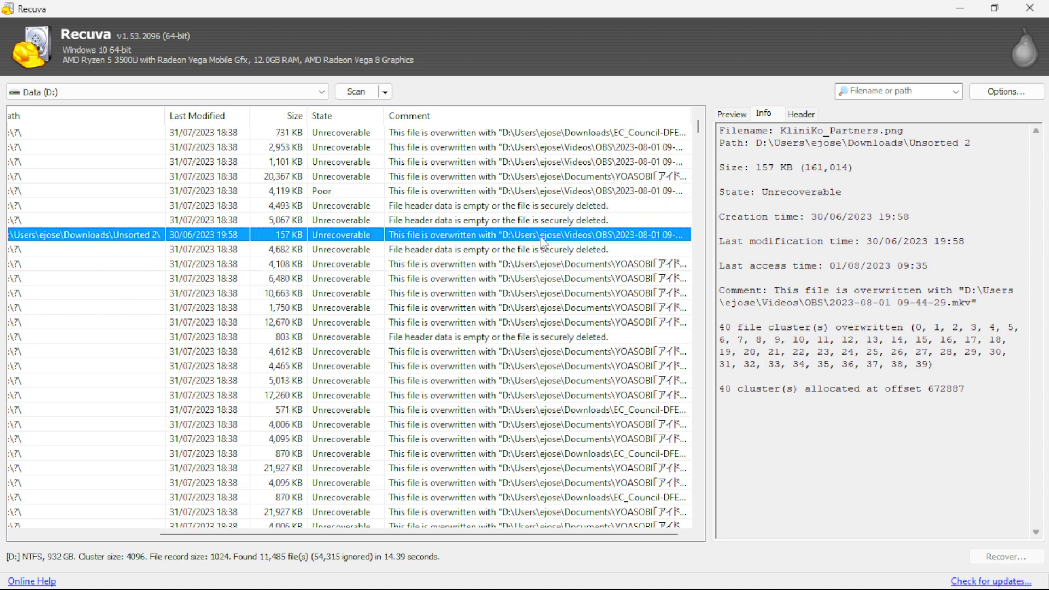
{"action": "scroll", "coordinate": [543, 240], "scroll_direction": "down", "scroll_amount": 6}
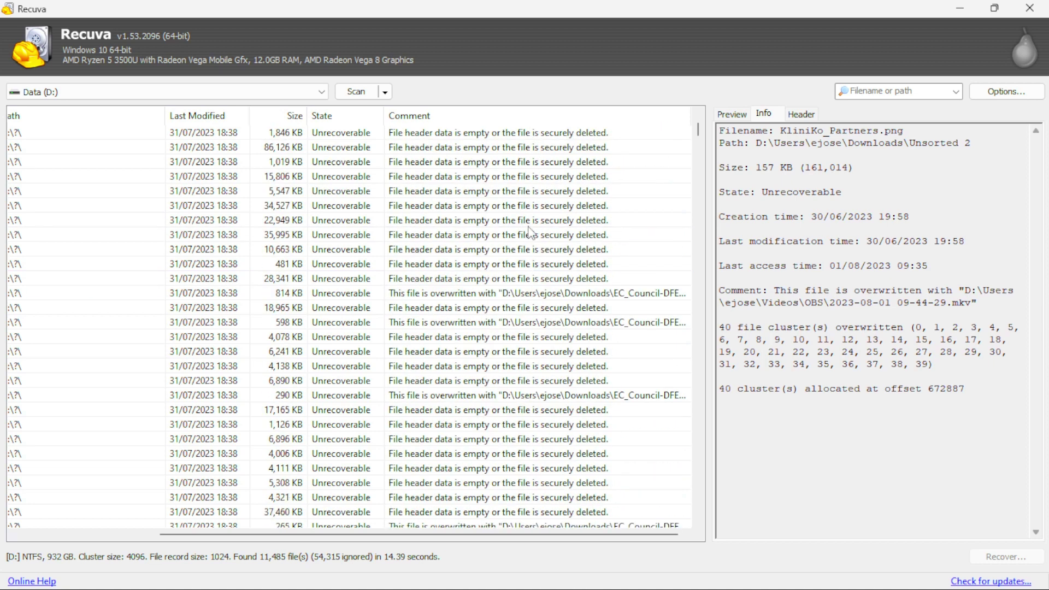
{"action": "left_click", "coordinate": [528, 227]}
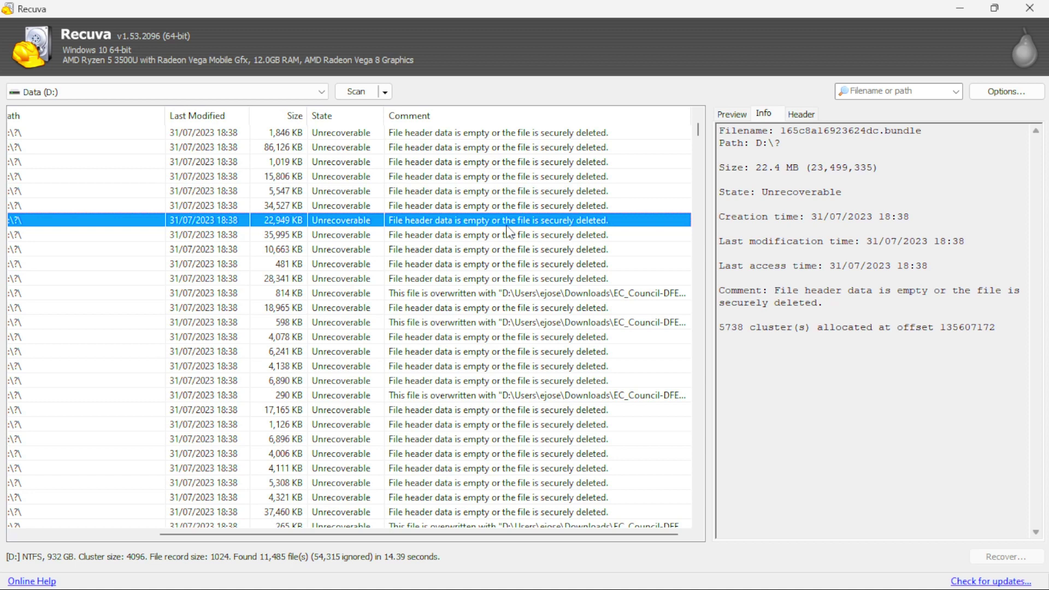
Open the program options and look through the Actions, Advanced, Drives, About and Privacy settings
{"action": "left_click", "coordinate": [1005, 92]}
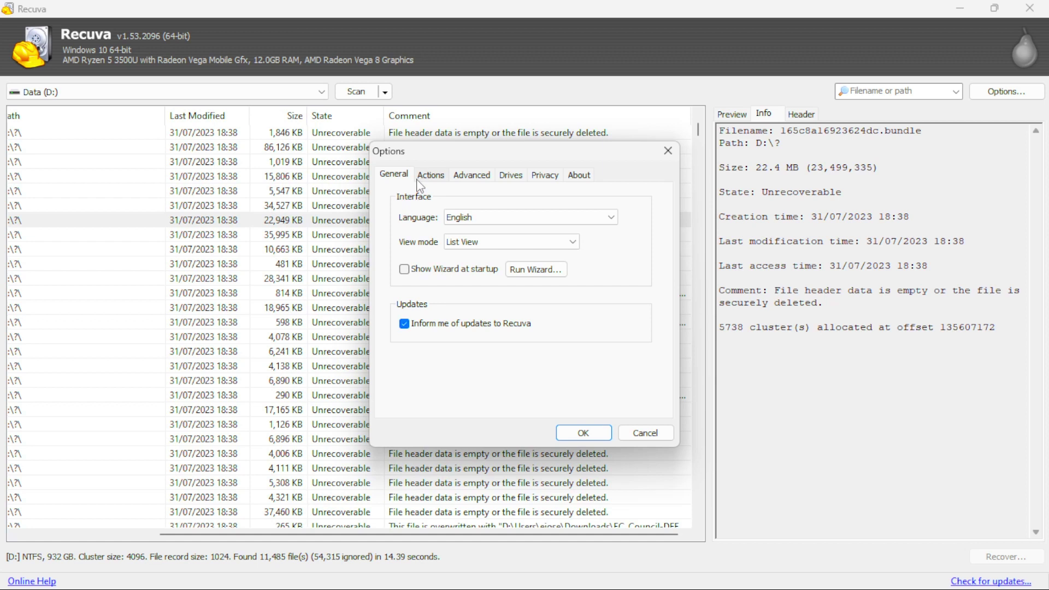
{"action": "left_click", "coordinate": [423, 177]}
{"action": "left_click", "coordinate": [470, 175]}
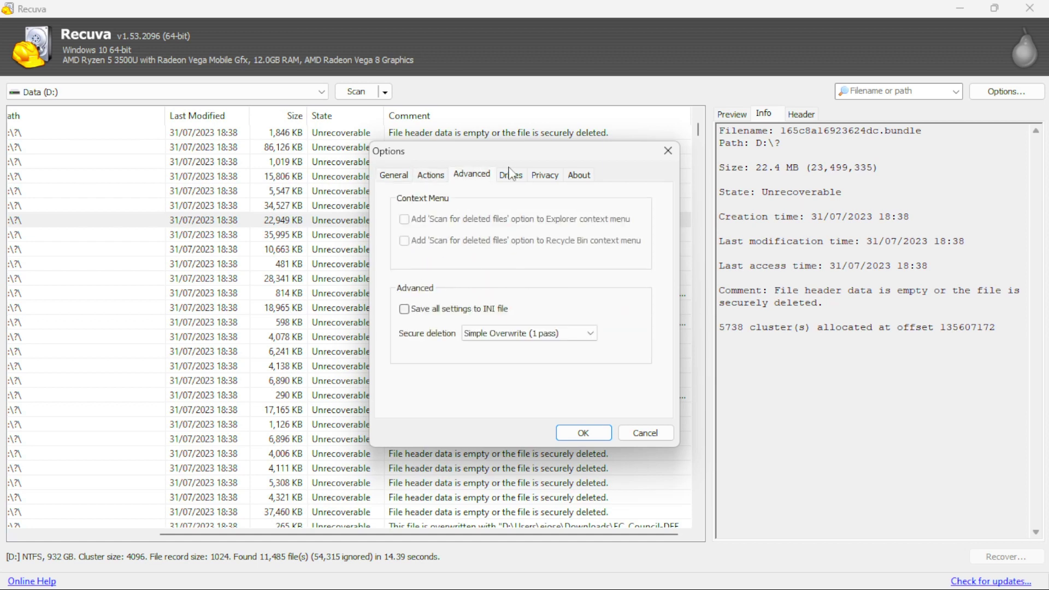
{"action": "left_click", "coordinate": [511, 176]}
{"action": "left_click", "coordinate": [572, 178]}
{"action": "left_click", "coordinate": [556, 178]}
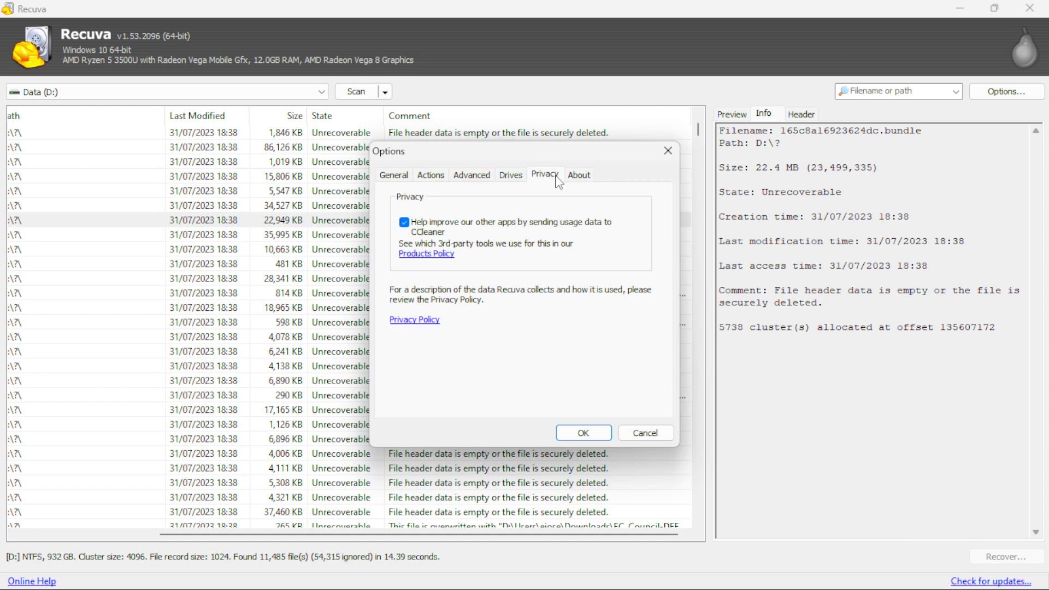
Review the available secure deletion methods in the advanced options, and close the options without saving
{"action": "left_click", "coordinate": [445, 178]}
{"action": "left_click", "coordinate": [459, 176]}
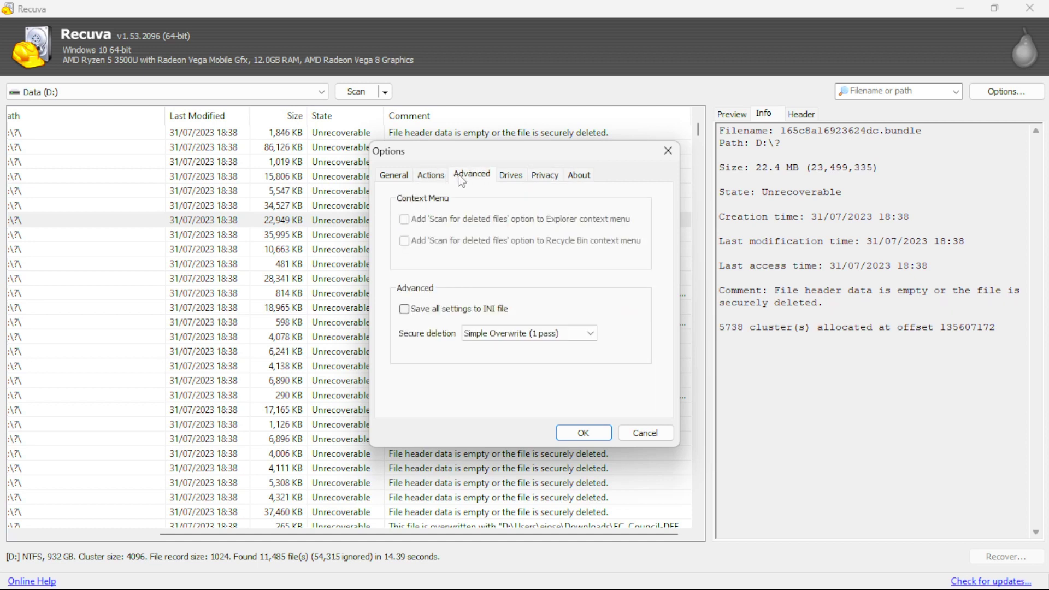
{"action": "left_click", "coordinate": [507, 333]}
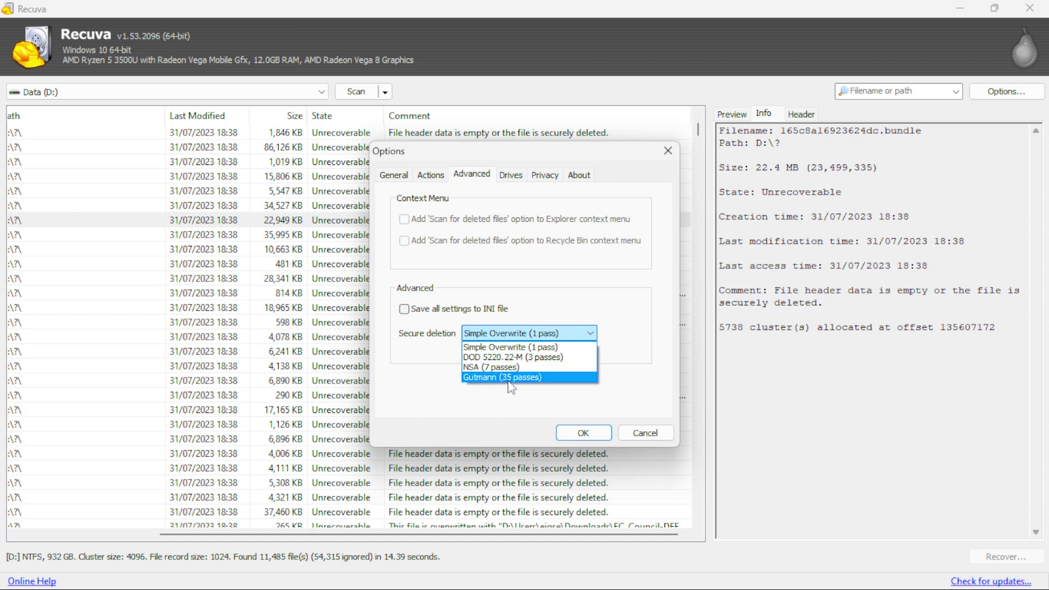
{"action": "left_click", "coordinate": [623, 433]}
{"action": "left_click", "coordinate": [628, 434]}
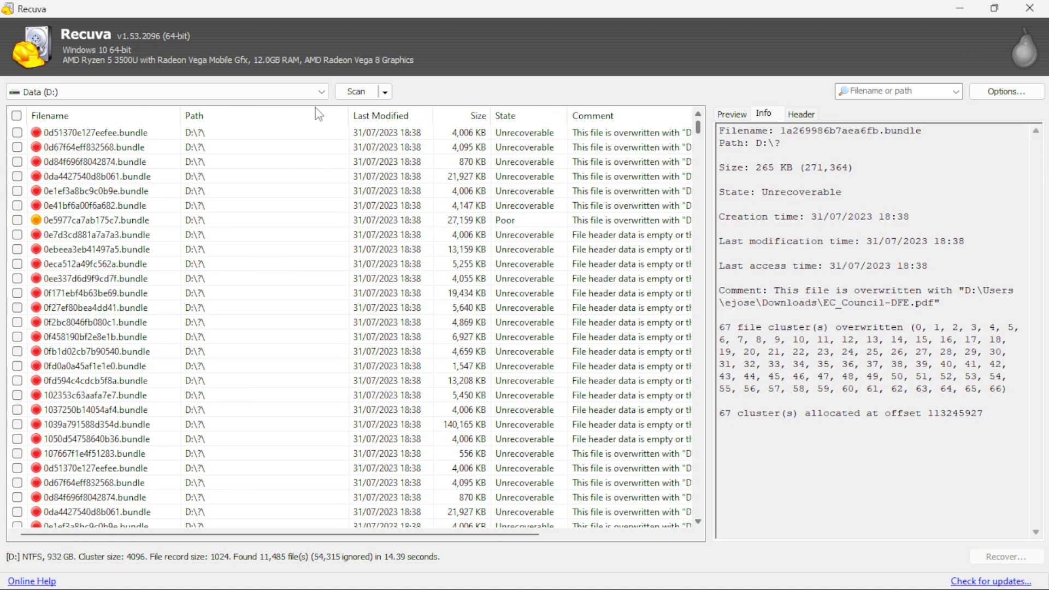
Scan the external E: drive again for deleted files
{"action": "left_click", "coordinate": [306, 92]}
{"action": "left_click", "coordinate": [256, 151]}
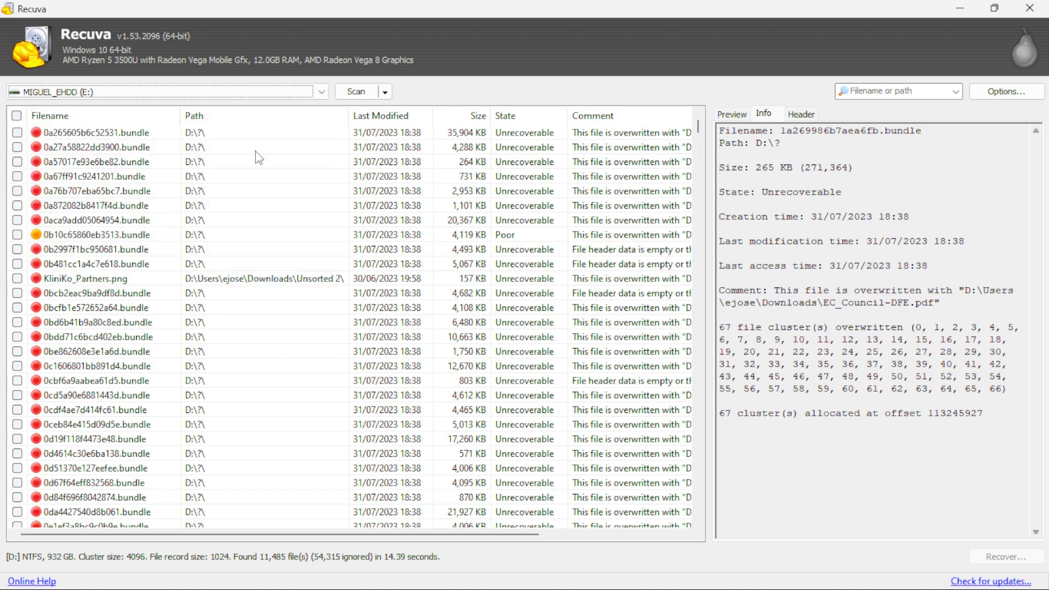
{"action": "left_click", "coordinate": [353, 91]}
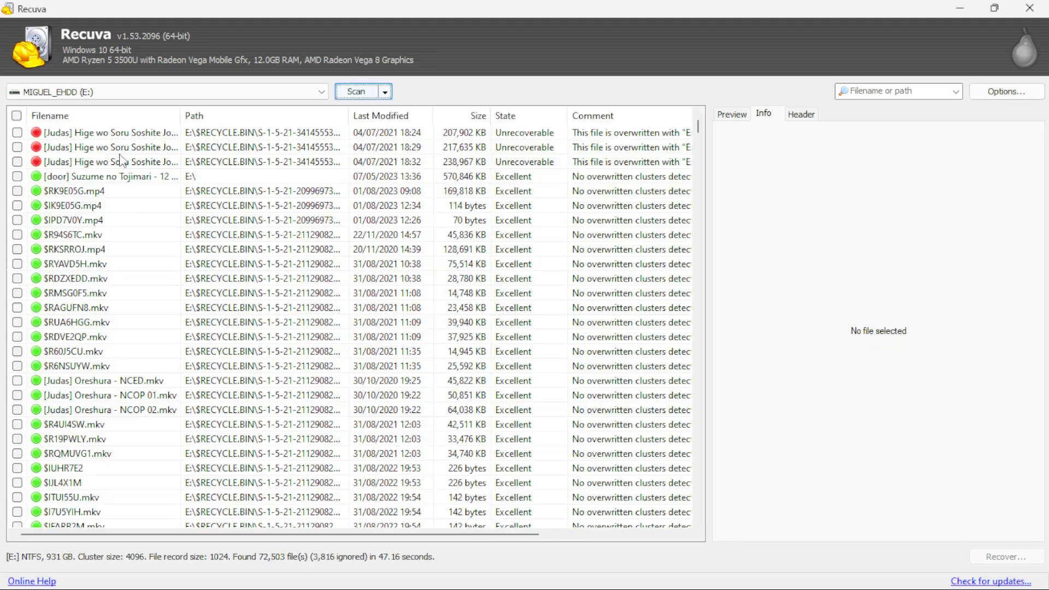
Securely overwrite the deleted [door] Suzume no Tojimari 12 Minute Preview video found on E:
{"action": "left_click", "coordinate": [114, 178]}
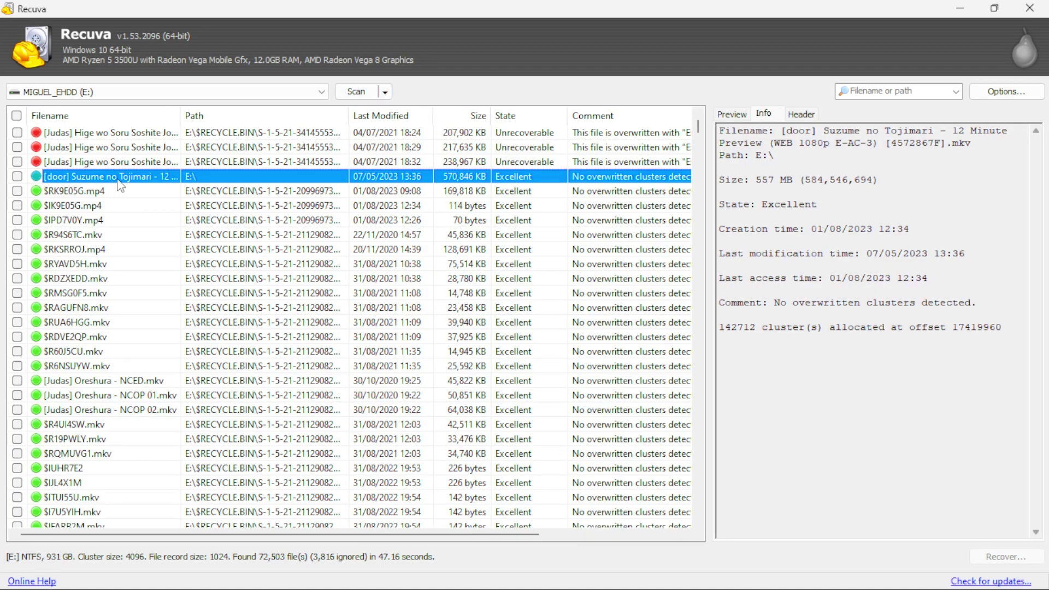
{"action": "right_click", "coordinate": [120, 186]}
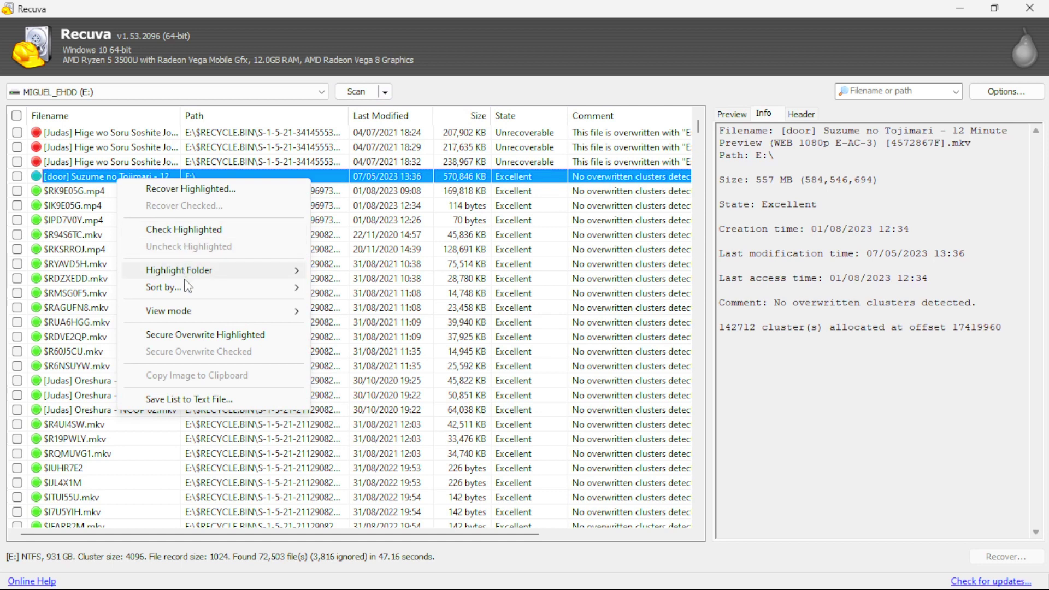
{"action": "left_click", "coordinate": [194, 335]}
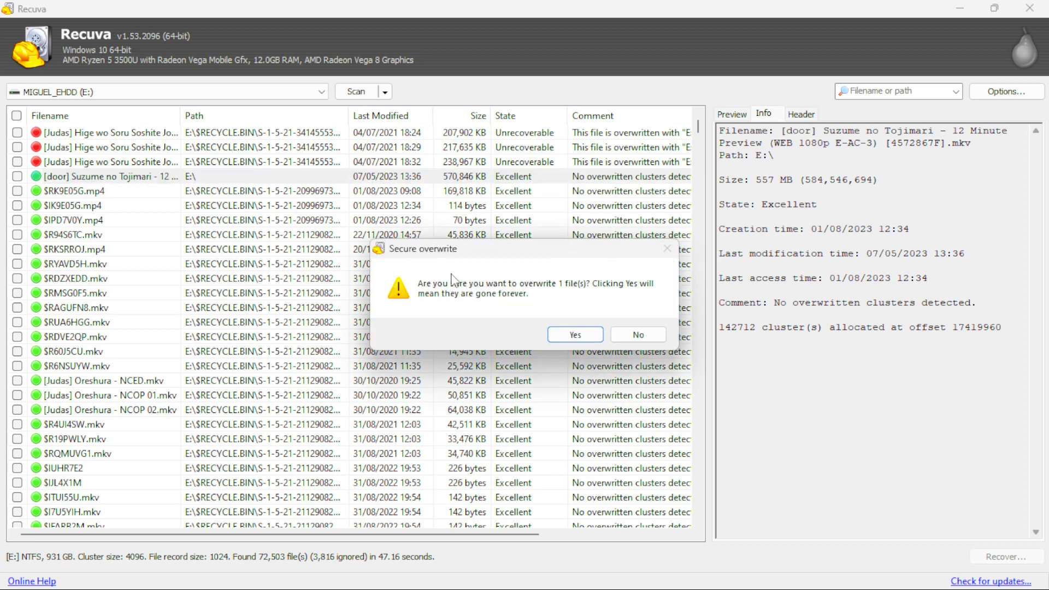
{"action": "left_click", "coordinate": [559, 338]}
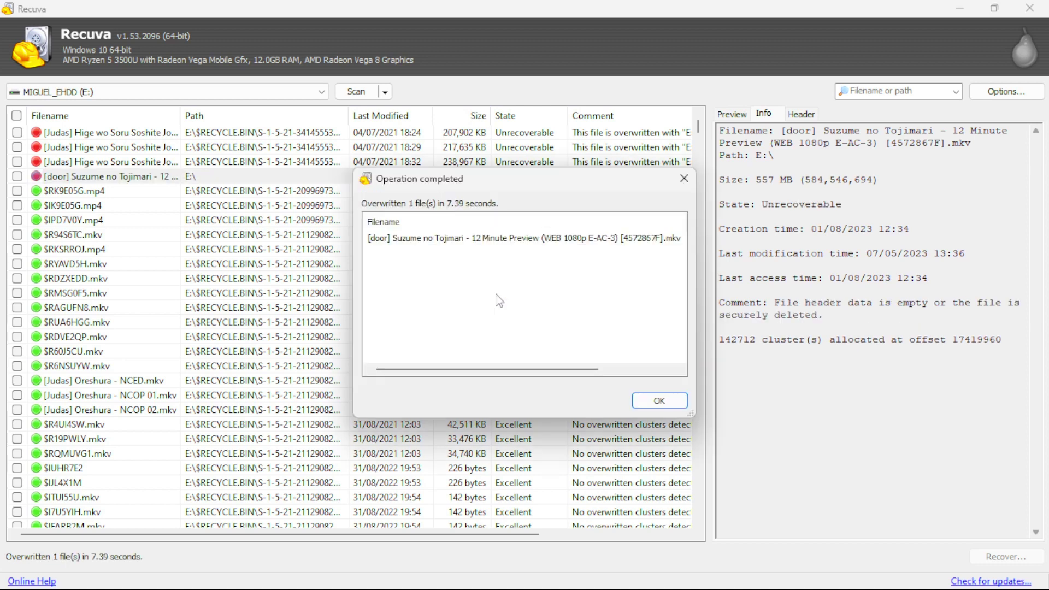
{"action": "left_click", "coordinate": [649, 400]}
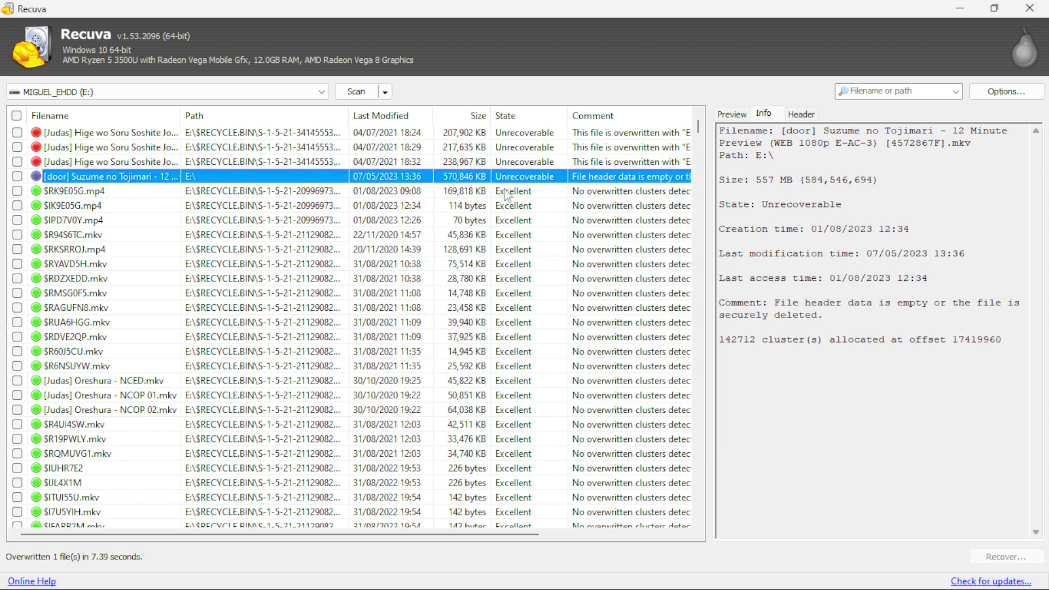
Recover the securely overwritten Suzume no Tojimari preview video to the C:\Recovered\Overwritten folder
{"action": "right_click", "coordinate": [470, 176]}
{"action": "left_click", "coordinate": [508, 181]}
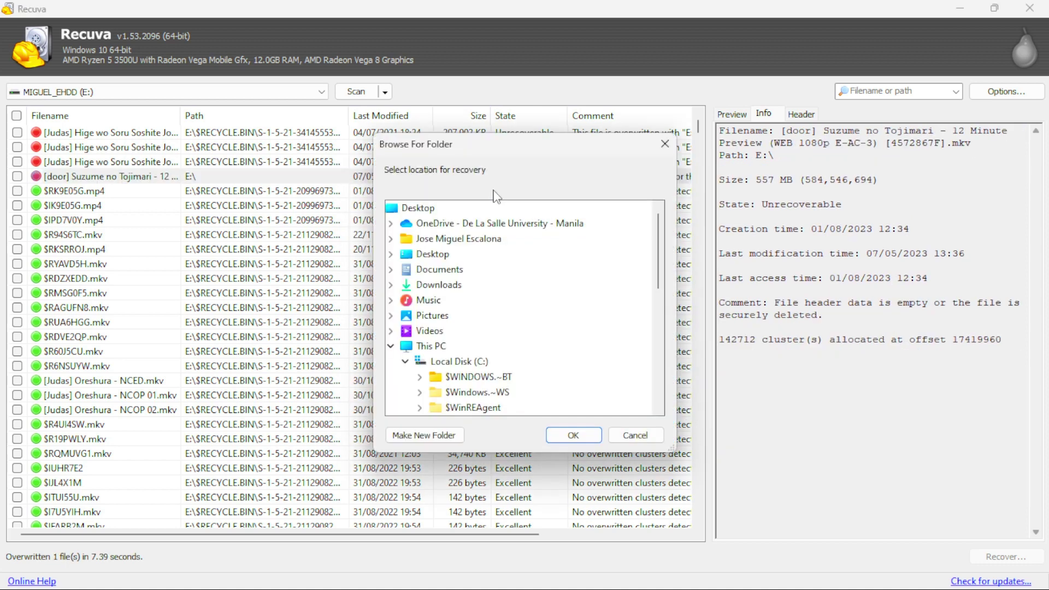
{"action": "scroll", "coordinate": [474, 333], "scroll_direction": "down", "scroll_amount": 10}
{"action": "left_click", "coordinate": [421, 393]}
{"action": "left_click", "coordinate": [573, 434]}
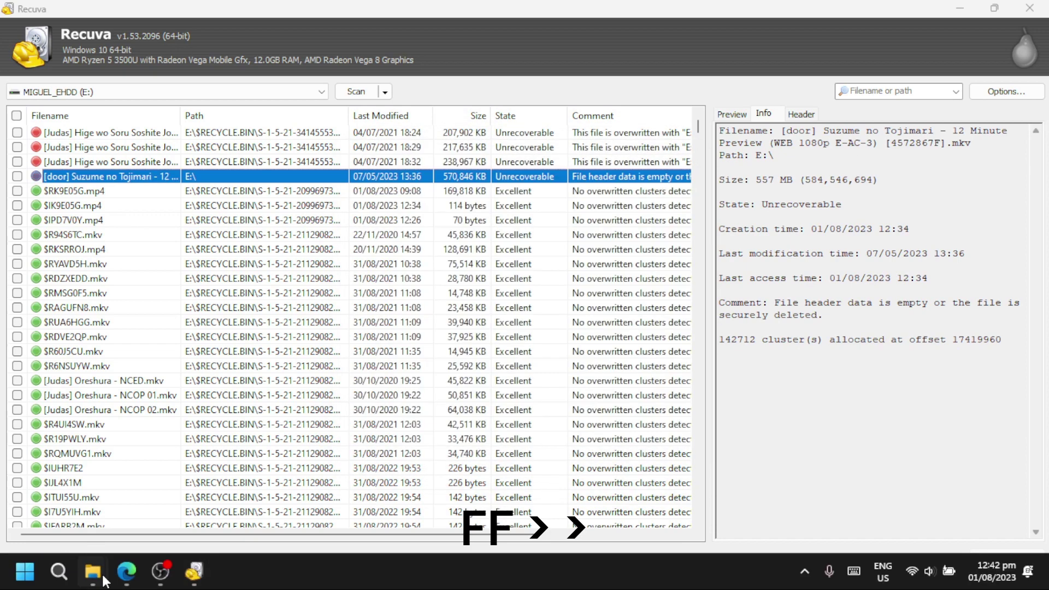
Switch to File Explorer, try to play the recovered Suzume no Tojimari video from the Overwritten folder, and close the media player
{"action": "mouse_move", "coordinate": [93, 572]}
{"action": "left_click", "coordinate": [115, 490]}
{"action": "double_click", "coordinate": [223, 164]}
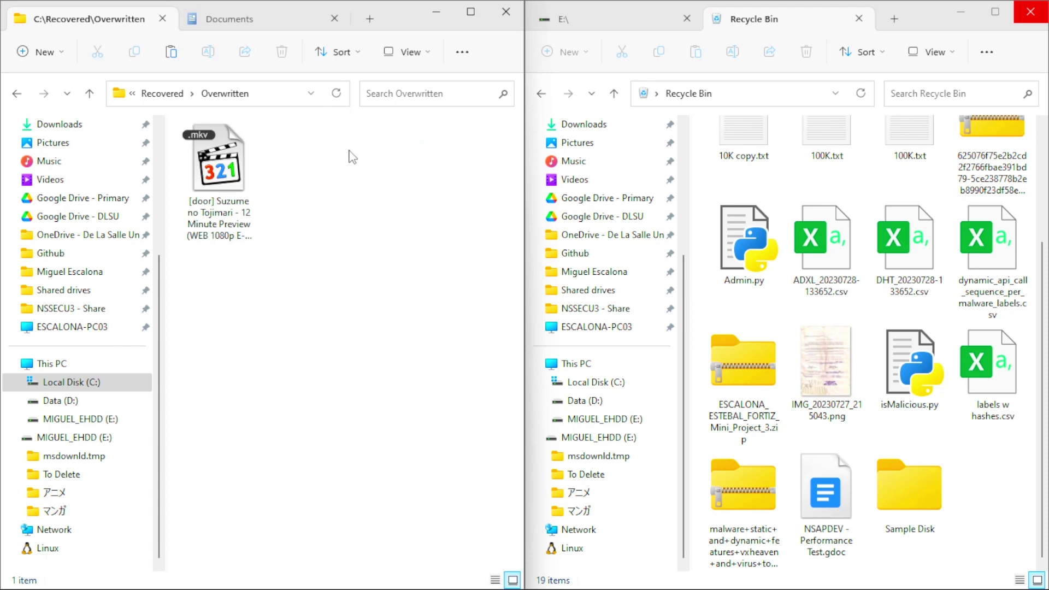
{"action": "left_click", "coordinate": [257, 179]}
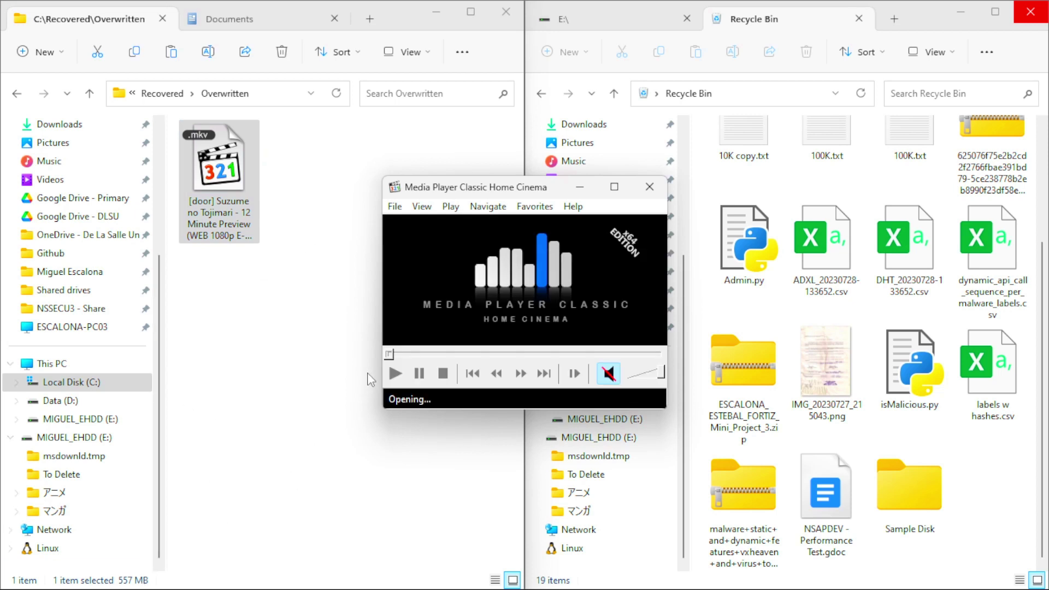
{"action": "left_click_drag", "start_coordinate": [442, 191], "coordinate": [317, 112]}
{"action": "left_click", "coordinate": [518, 104]}
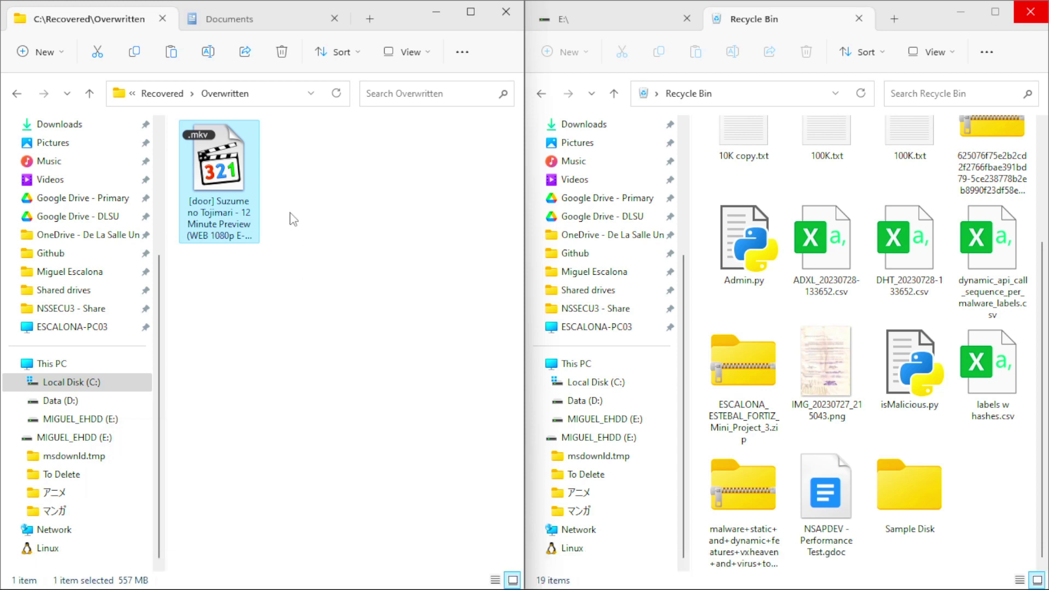
{"action": "double_click", "coordinate": [246, 193]}
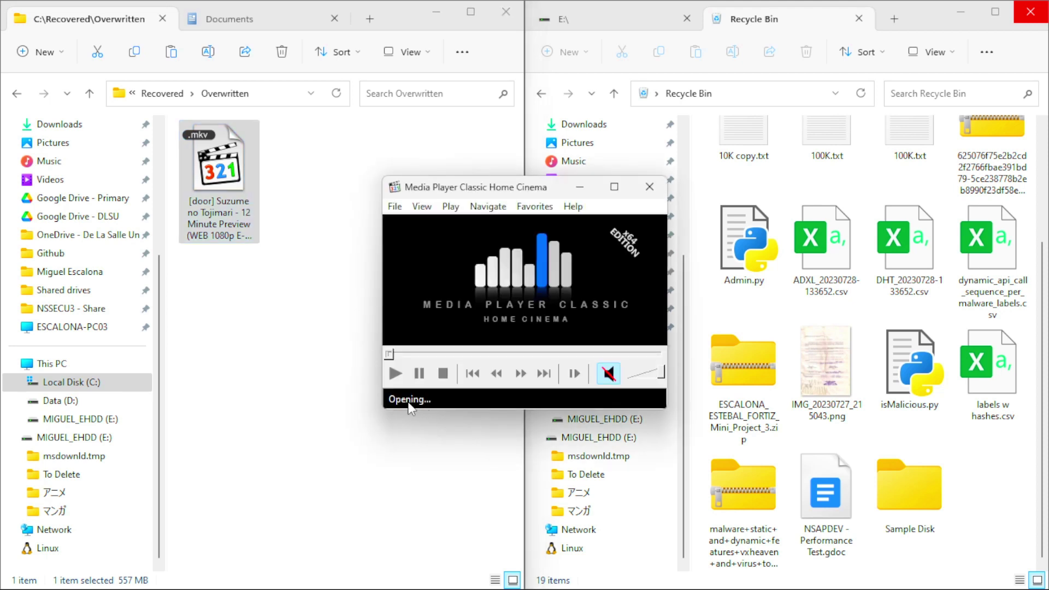
{"action": "left_click", "coordinate": [650, 186]}
Switch back to Recuva, select $RK9E05G.mp4, and review the secure deletion methods in the advanced options and the general settings
{"action": "left_click", "coordinate": [191, 575]}
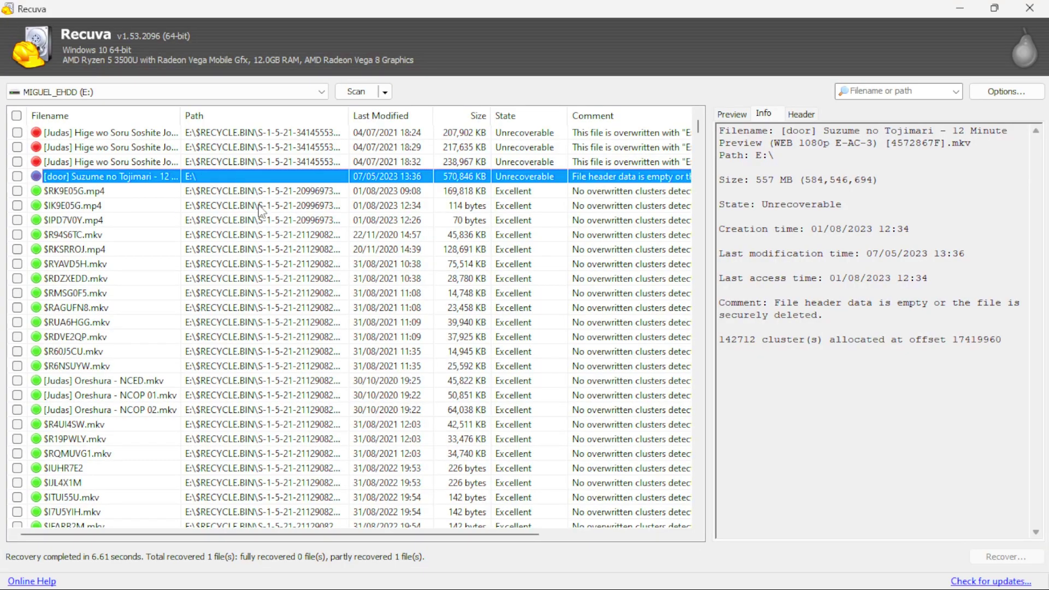
{"action": "left_click", "coordinate": [341, 193]}
{"action": "left_click", "coordinate": [1009, 94]}
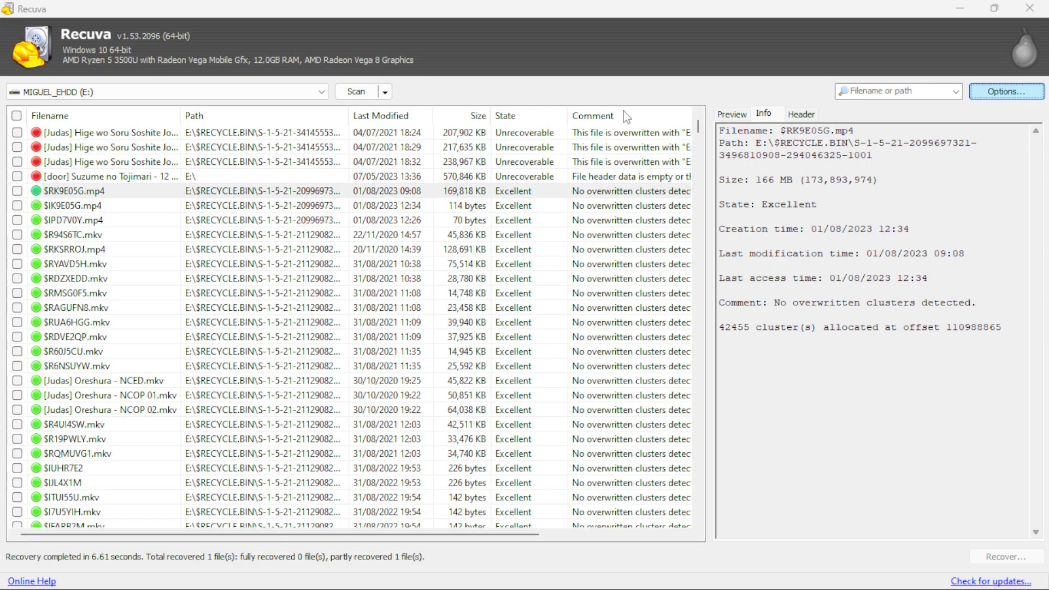
{"action": "left_click", "coordinate": [471, 175]}
{"action": "left_click", "coordinate": [445, 175]}
{"action": "left_click", "coordinate": [467, 176]}
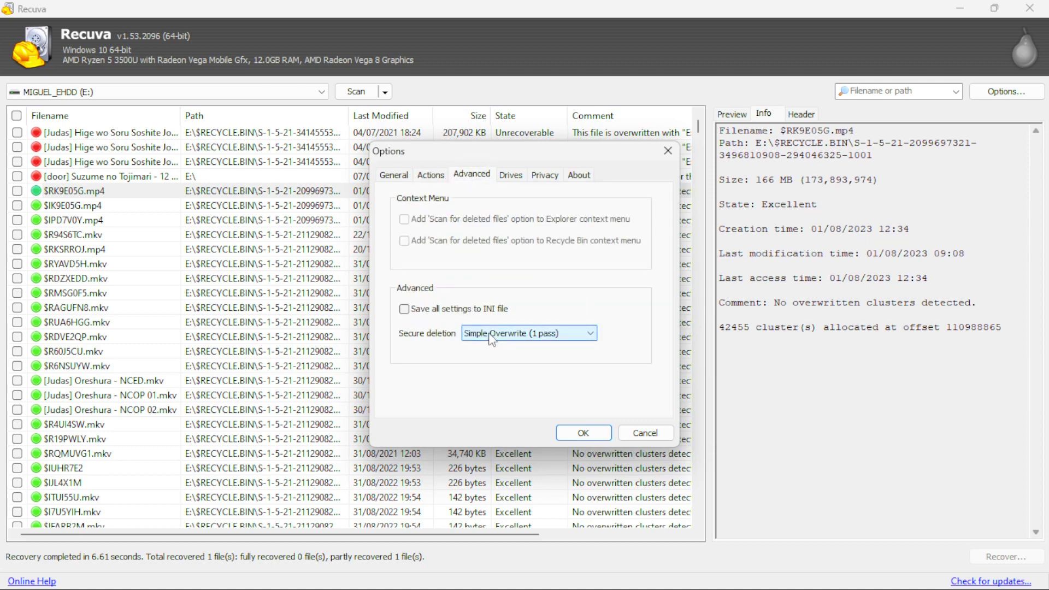
{"action": "left_click", "coordinate": [510, 333]}
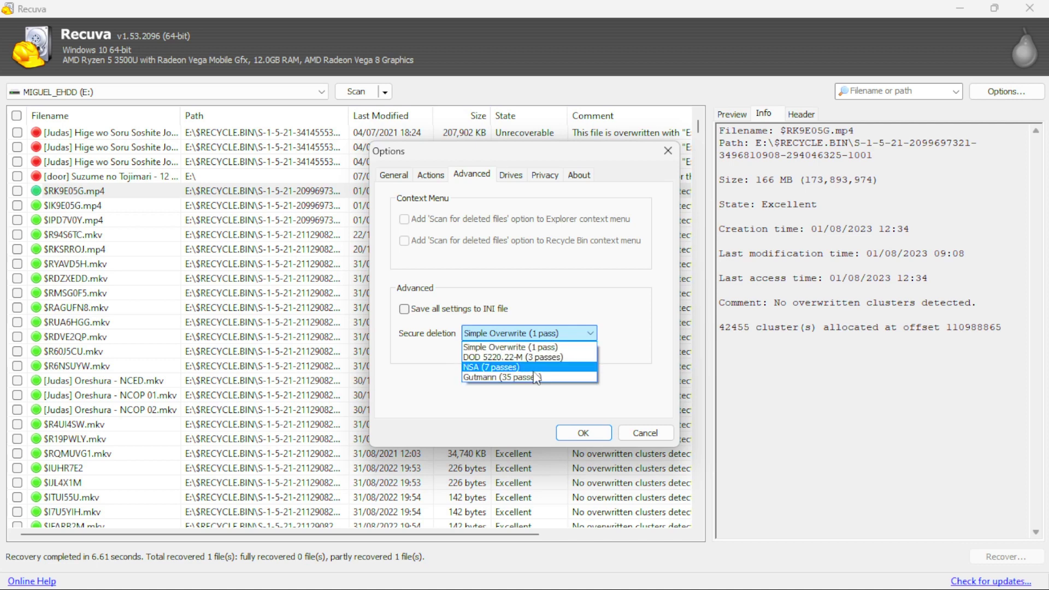
{"action": "left_click", "coordinate": [519, 404]}
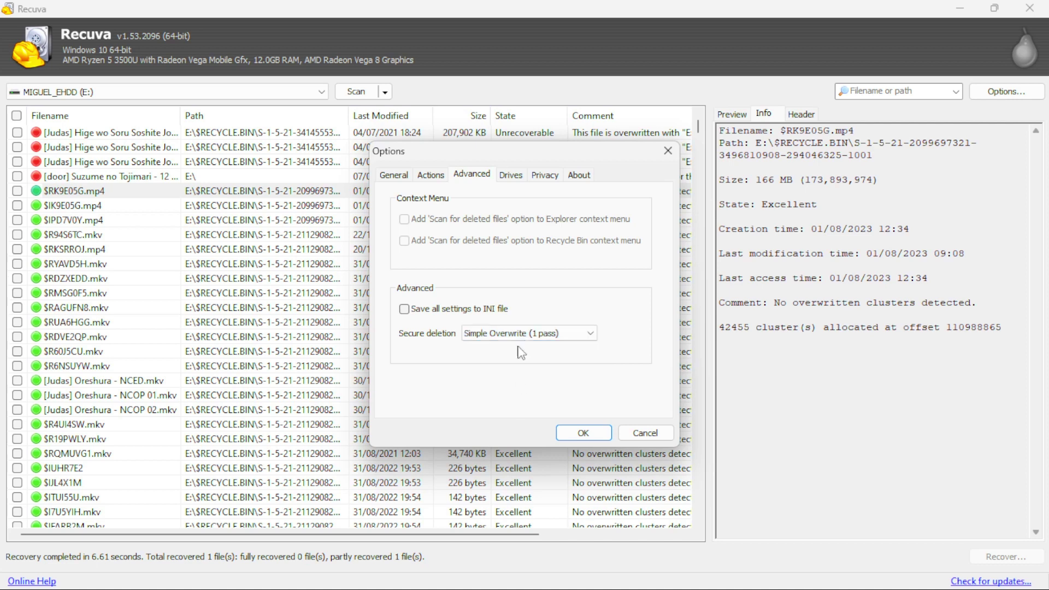
{"action": "left_click", "coordinate": [408, 180]}
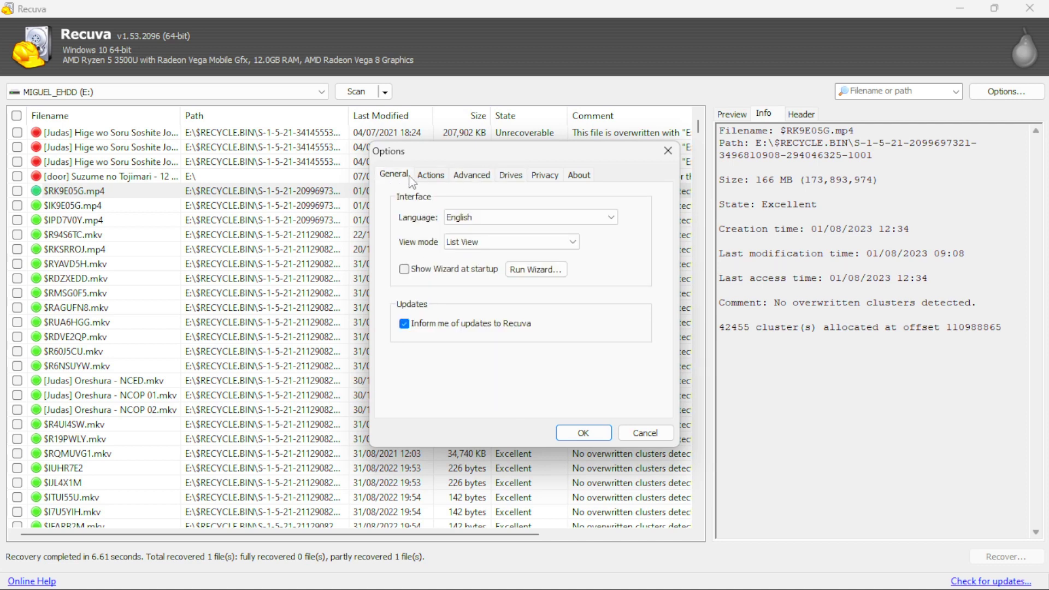